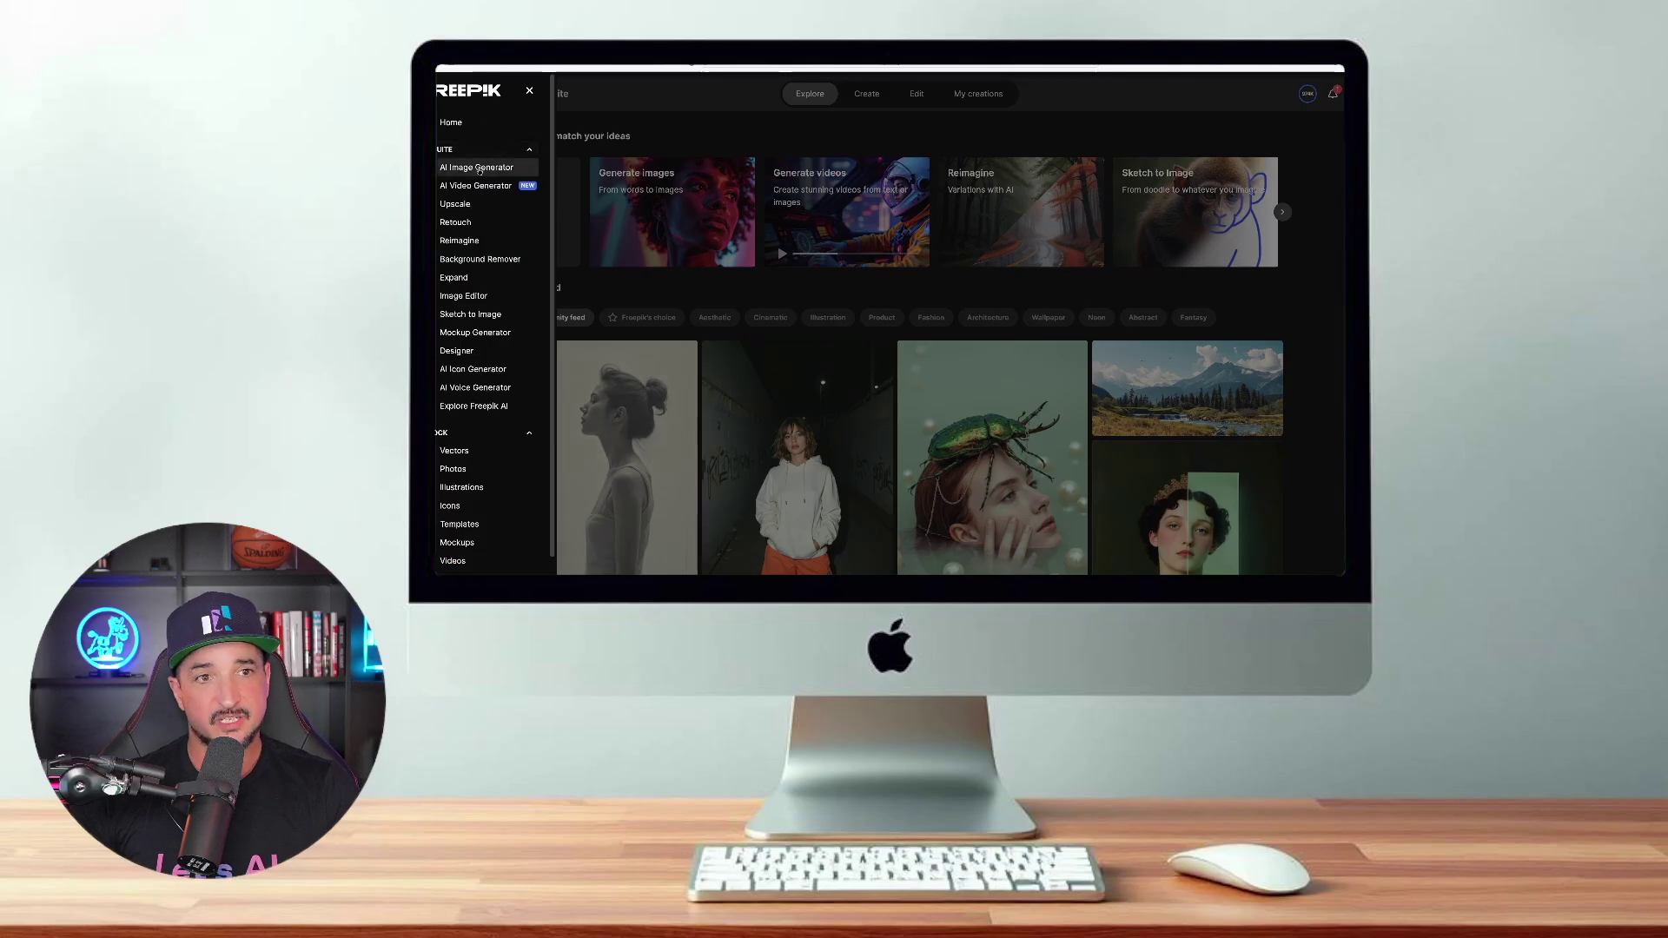
Step: Generate a mockup in the Mockup Generator from the prompt "handsome man, editorial style photo, in a cafe wearing a crisp white tshirt"
{"action": "left_click", "coordinate": [479, 169]}
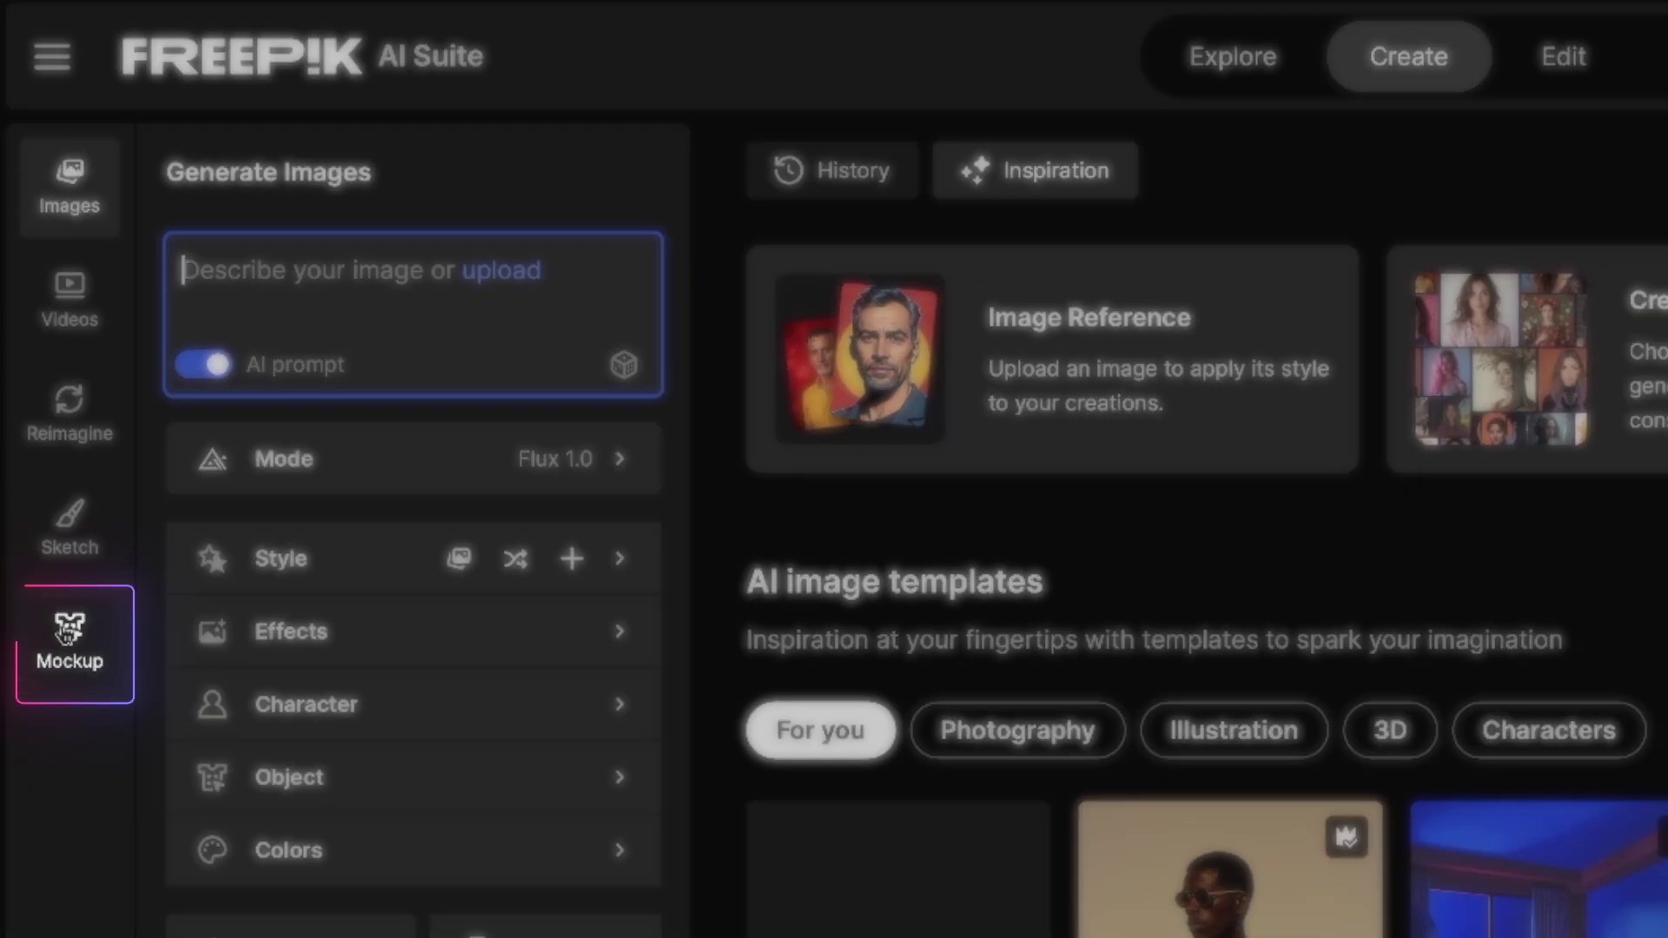
{"action": "left_click", "coordinate": [69, 632]}
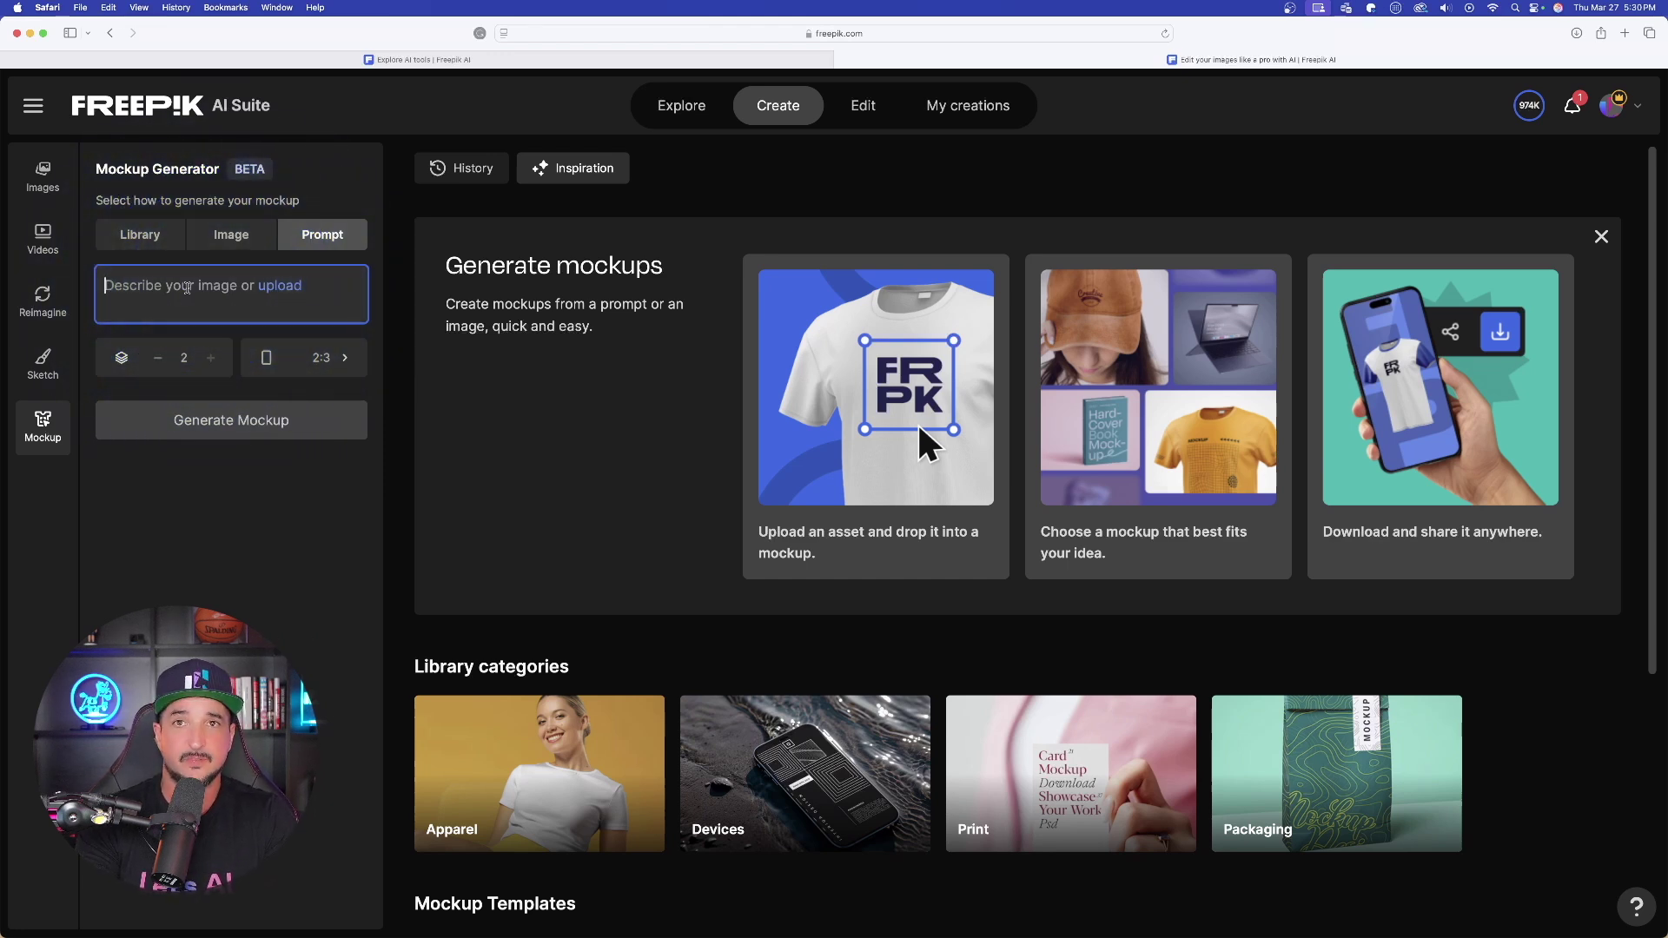
{"action": "type", "text": "handspme man, editorial style photo, in a cafe wearing a crisp white tshirt"}
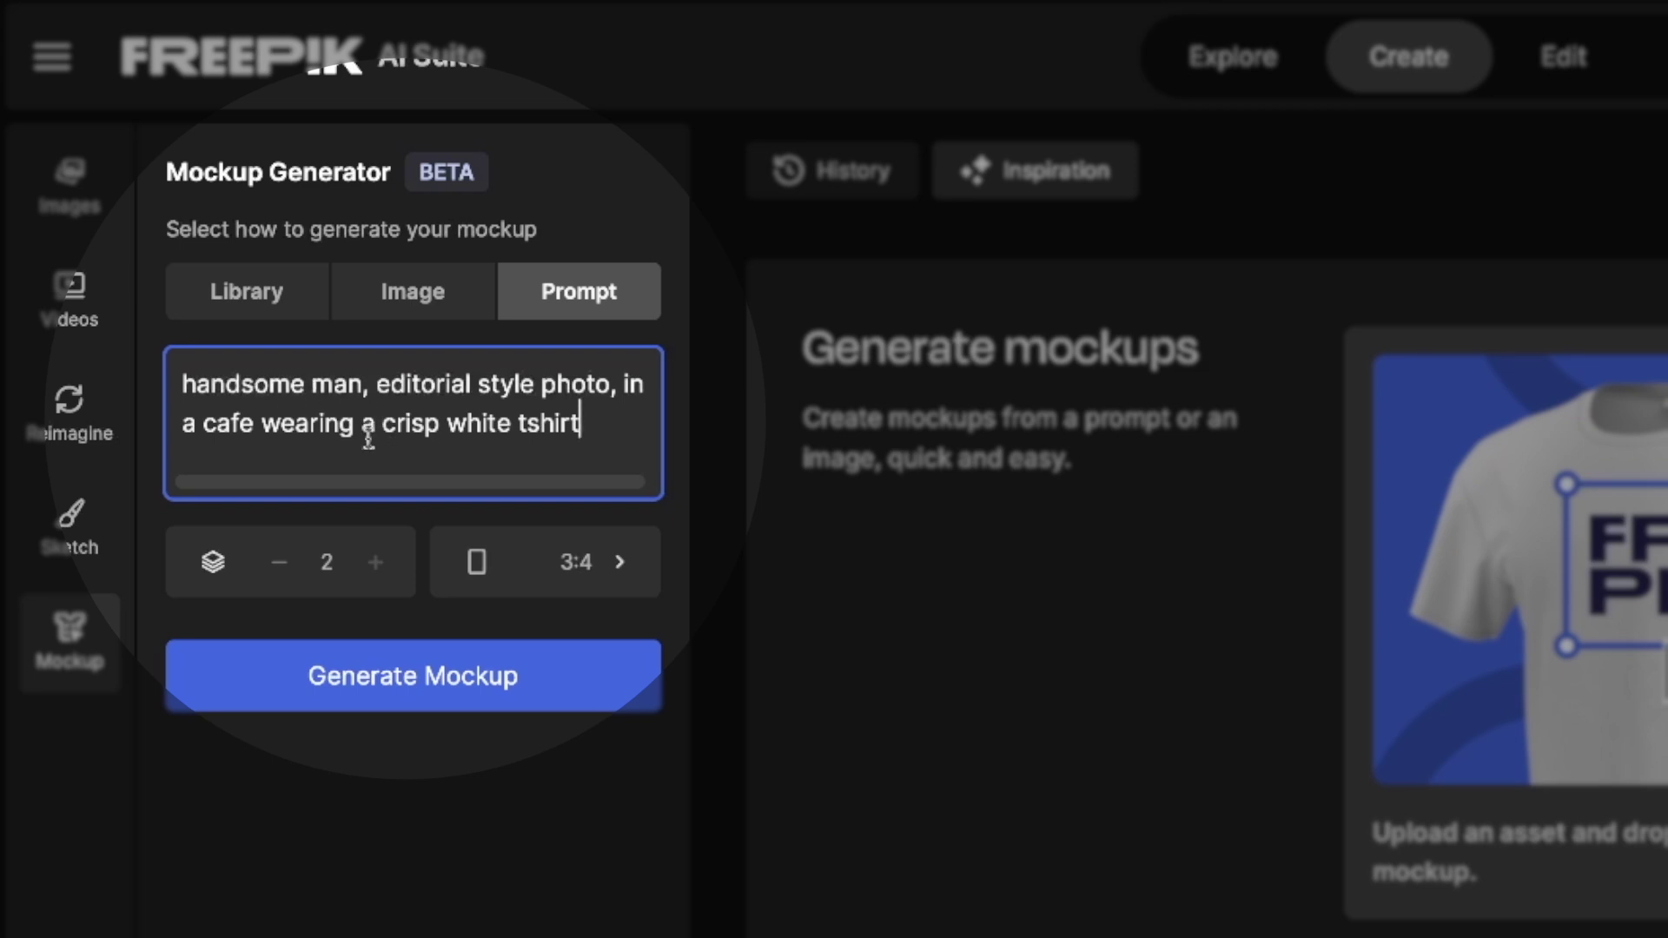
{"action": "left_click", "coordinate": [504, 641]}
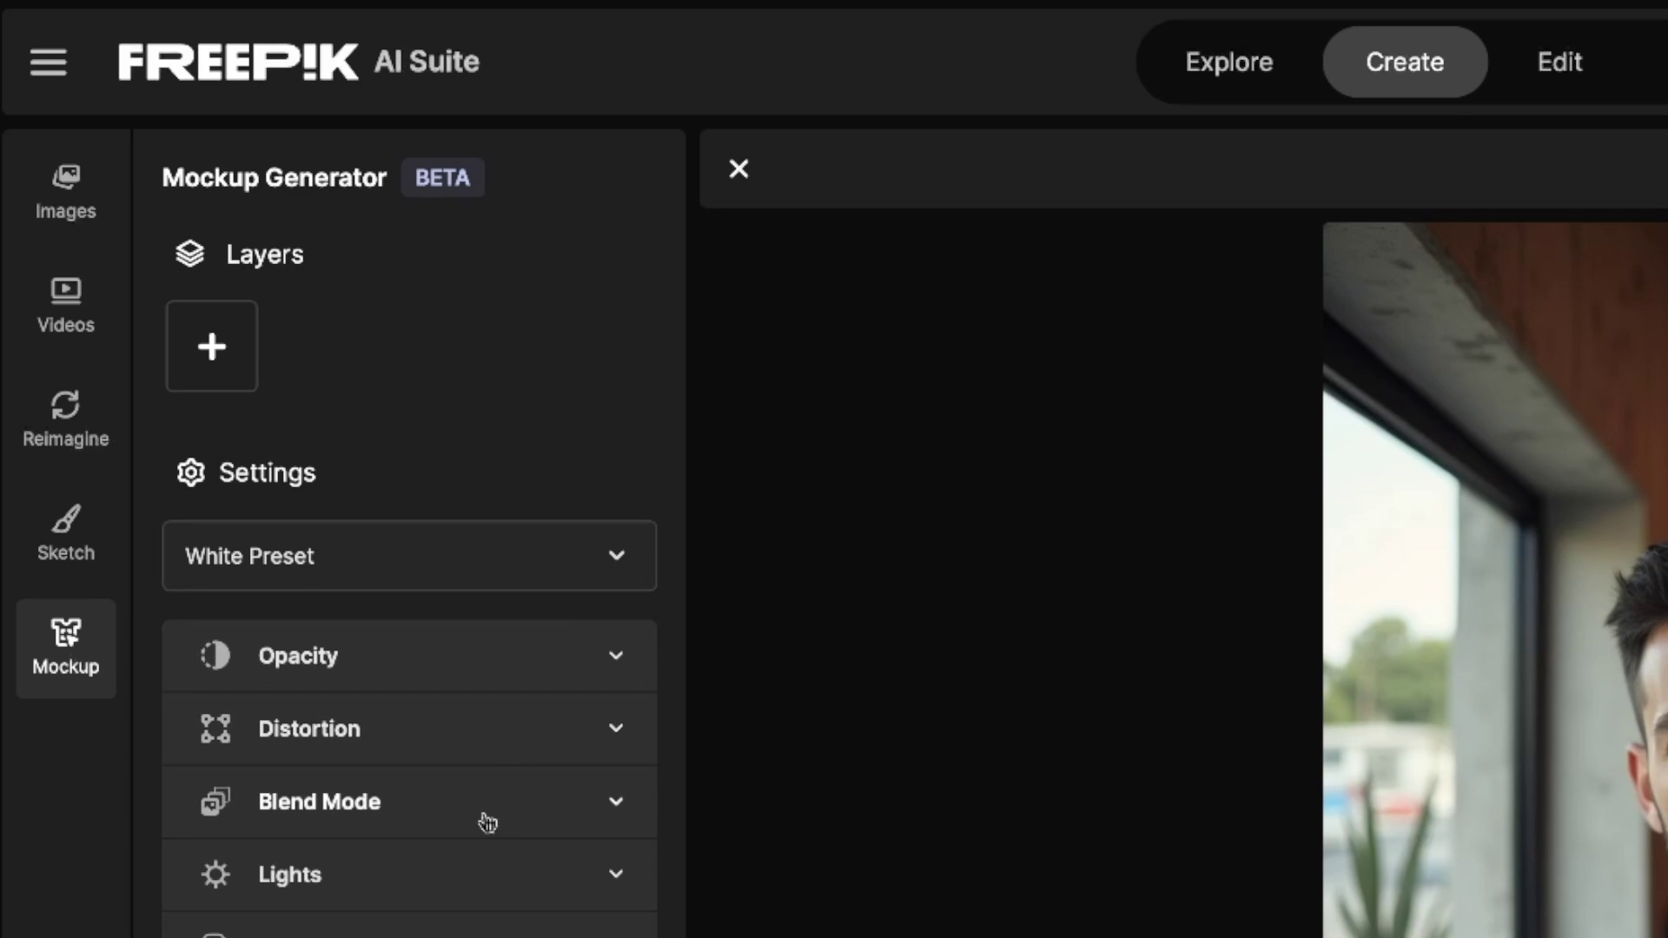
Step: Expand the Blend Mode settings and add a colourful abstract image as a layer on the man's white T-shirt
{"action": "left_click", "coordinate": [491, 821]}
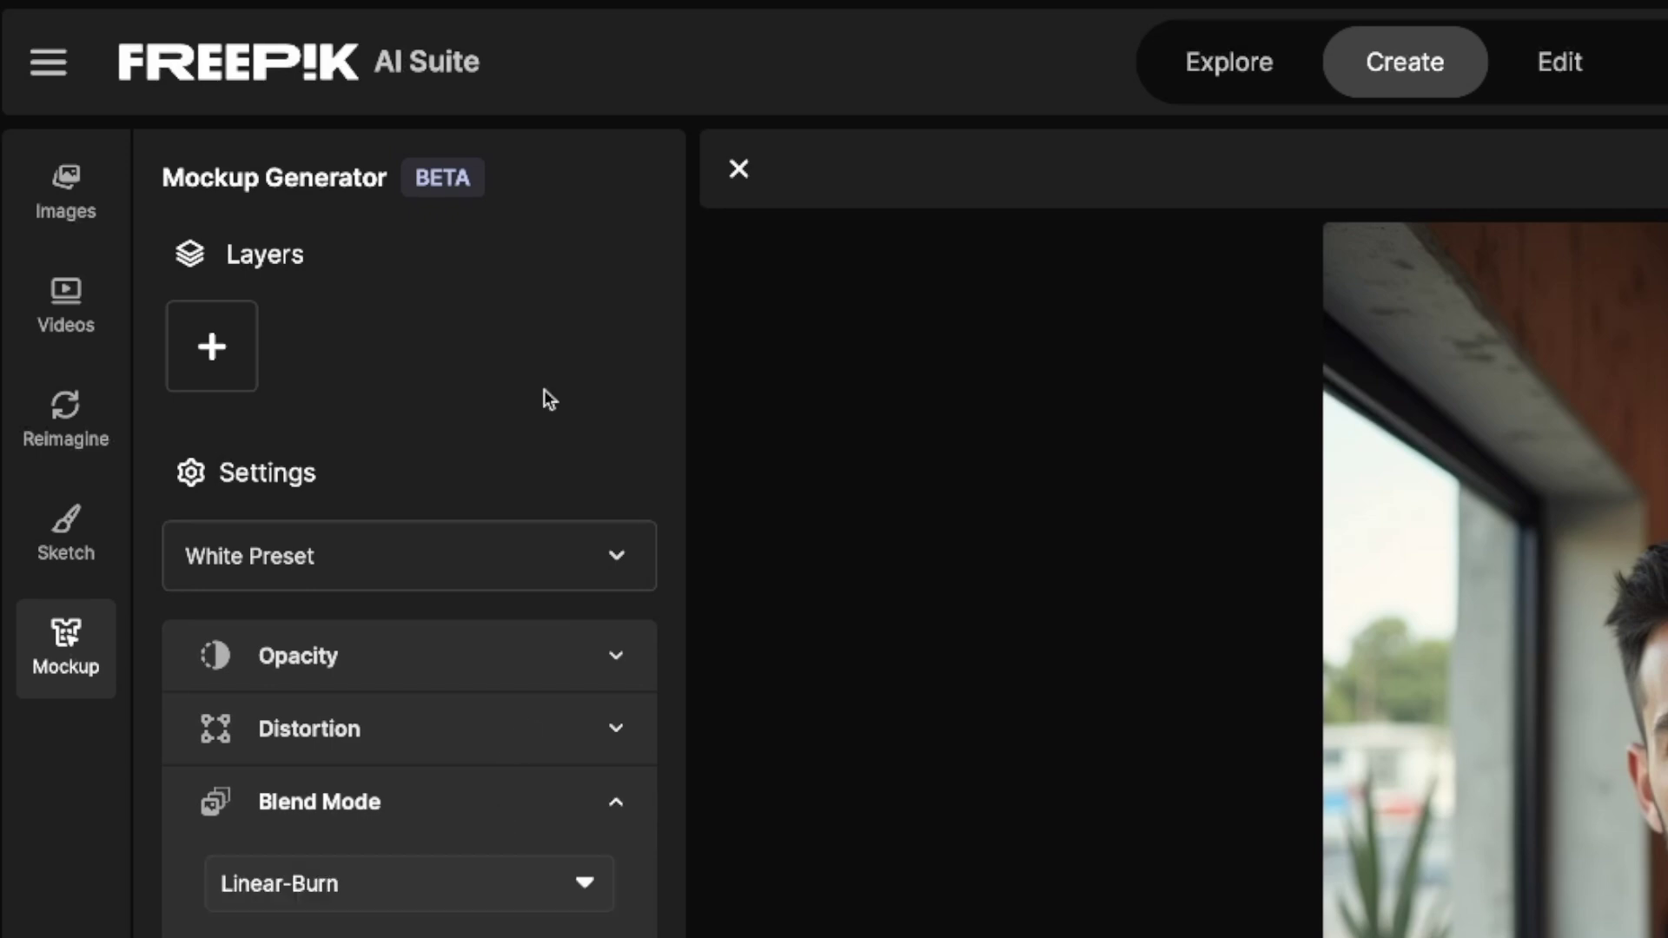
{"action": "left_click", "coordinate": [212, 347]}
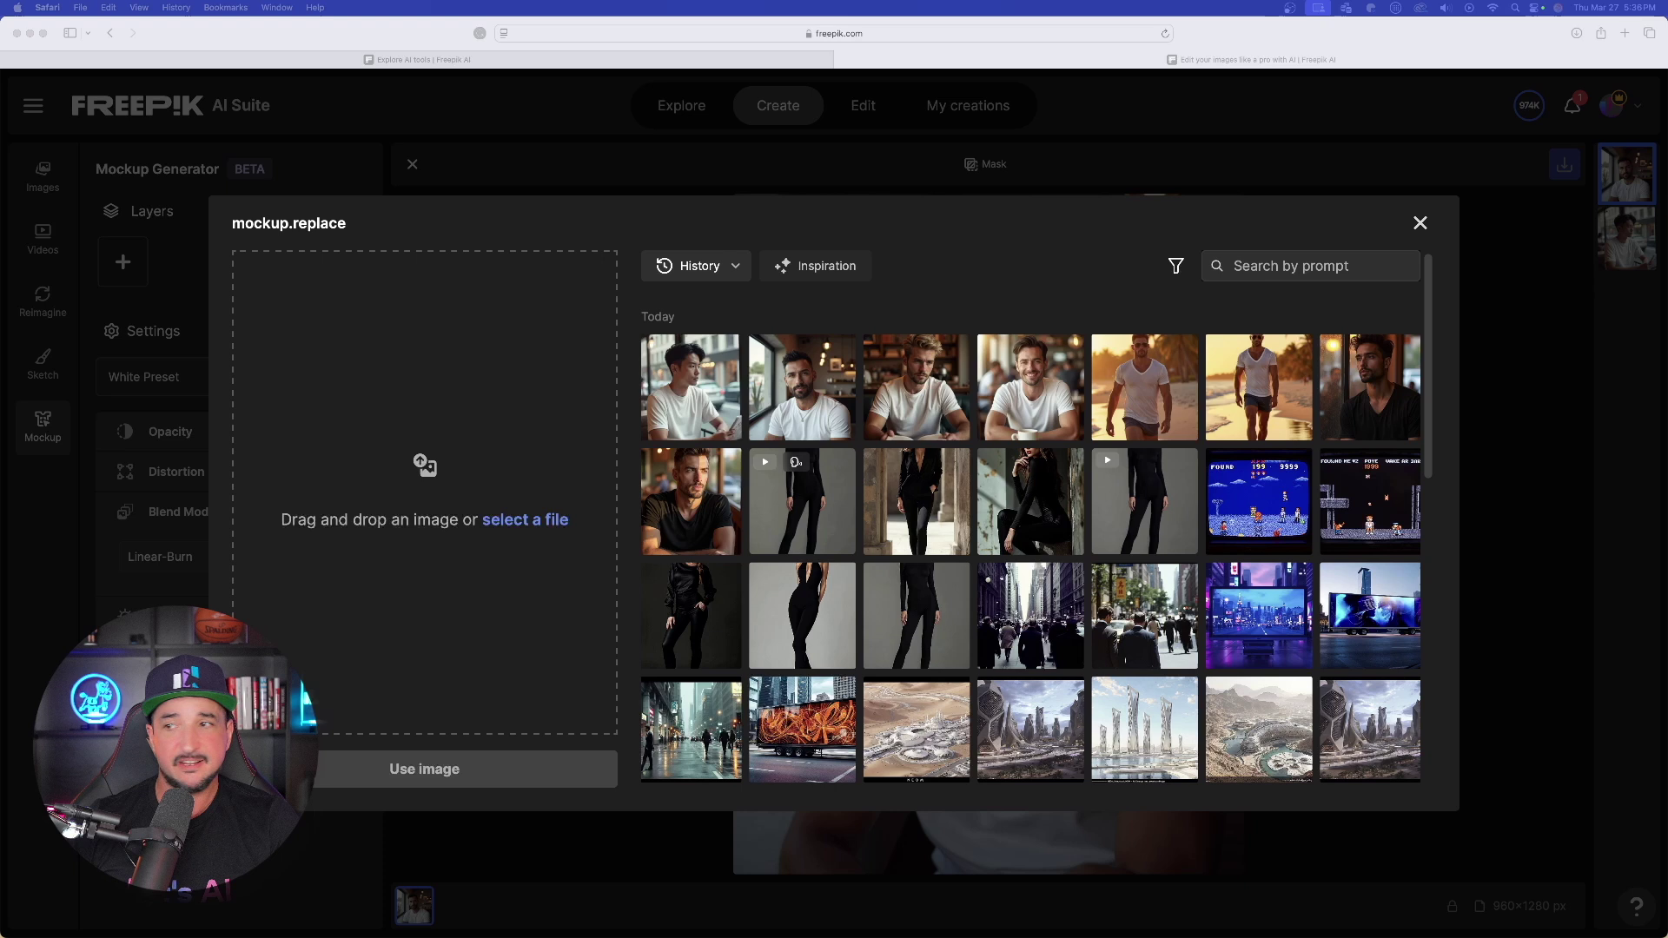
{"action": "left_click_drag", "start_coordinate": [1665, 322], "coordinate": [427, 491]}
{"action": "left_click", "coordinate": [412, 773]}
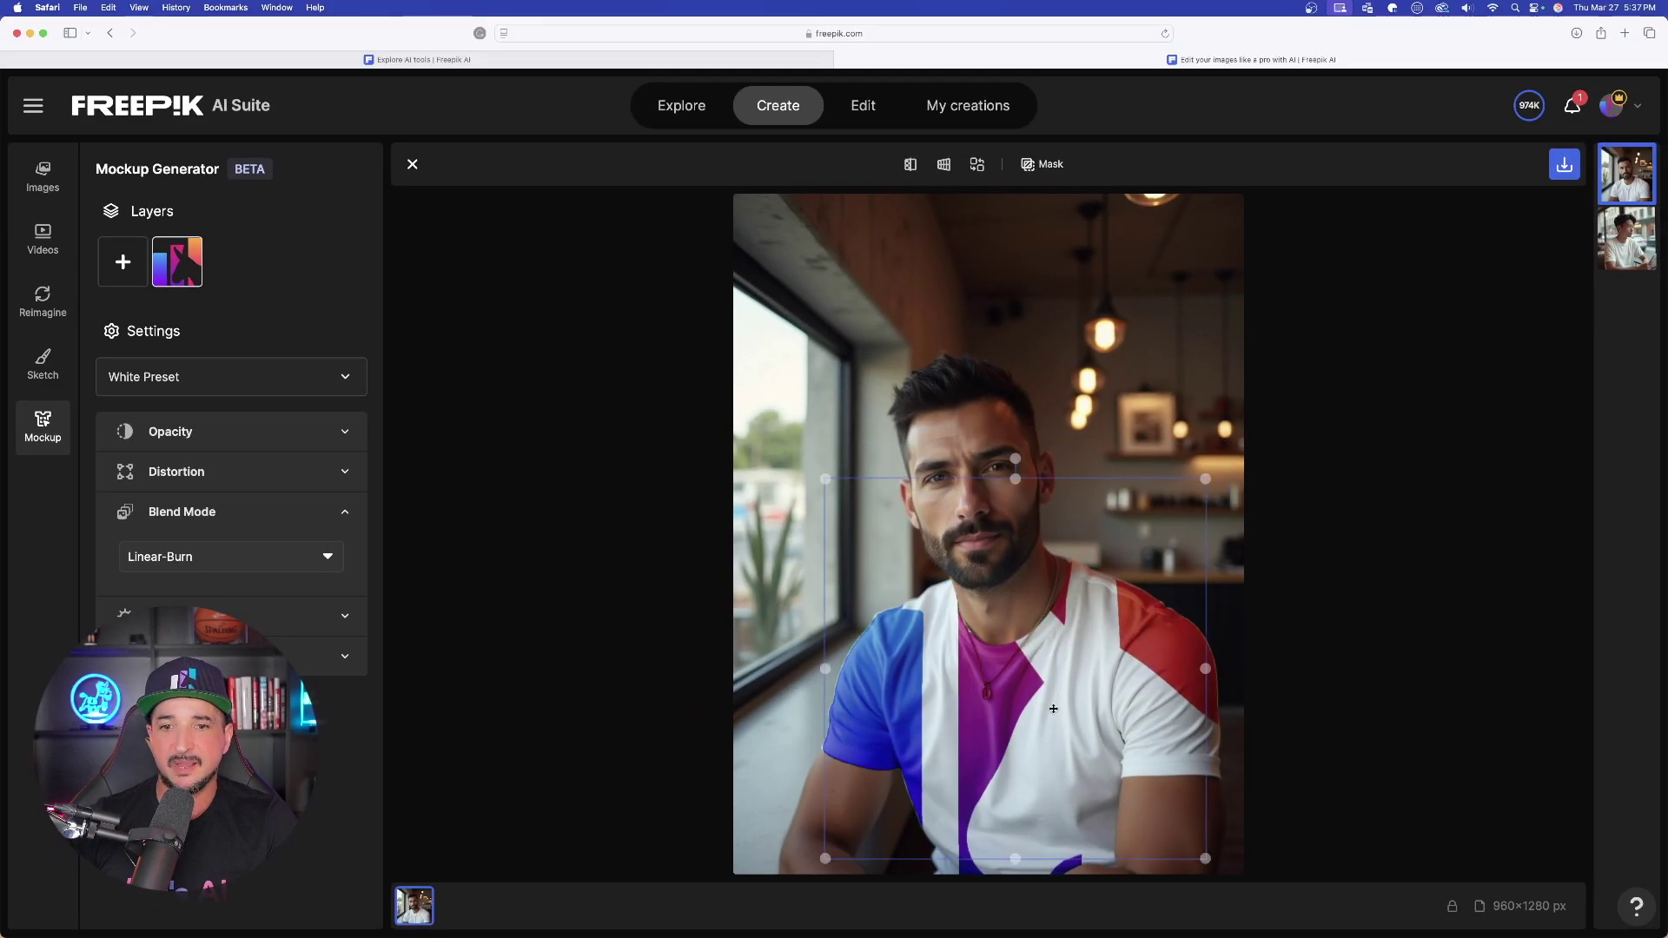
Step: Enlarge and reposition the colourful design so it covers the man's T-shirt
{"action": "left_click_drag", "start_coordinate": [1053, 709], "coordinate": [1055, 711]}
{"action": "left_click_drag", "start_coordinate": [828, 482], "coordinate": [799, 454]}
{"action": "mouse_move", "coordinate": [1036, 653]}
{"action": "left_mouse_down"}
{"action": "mouse_move", "coordinate": [1065, 623]}
{"action": "mouse_move", "coordinate": [1046, 635]}
{"action": "left_mouse_up"}
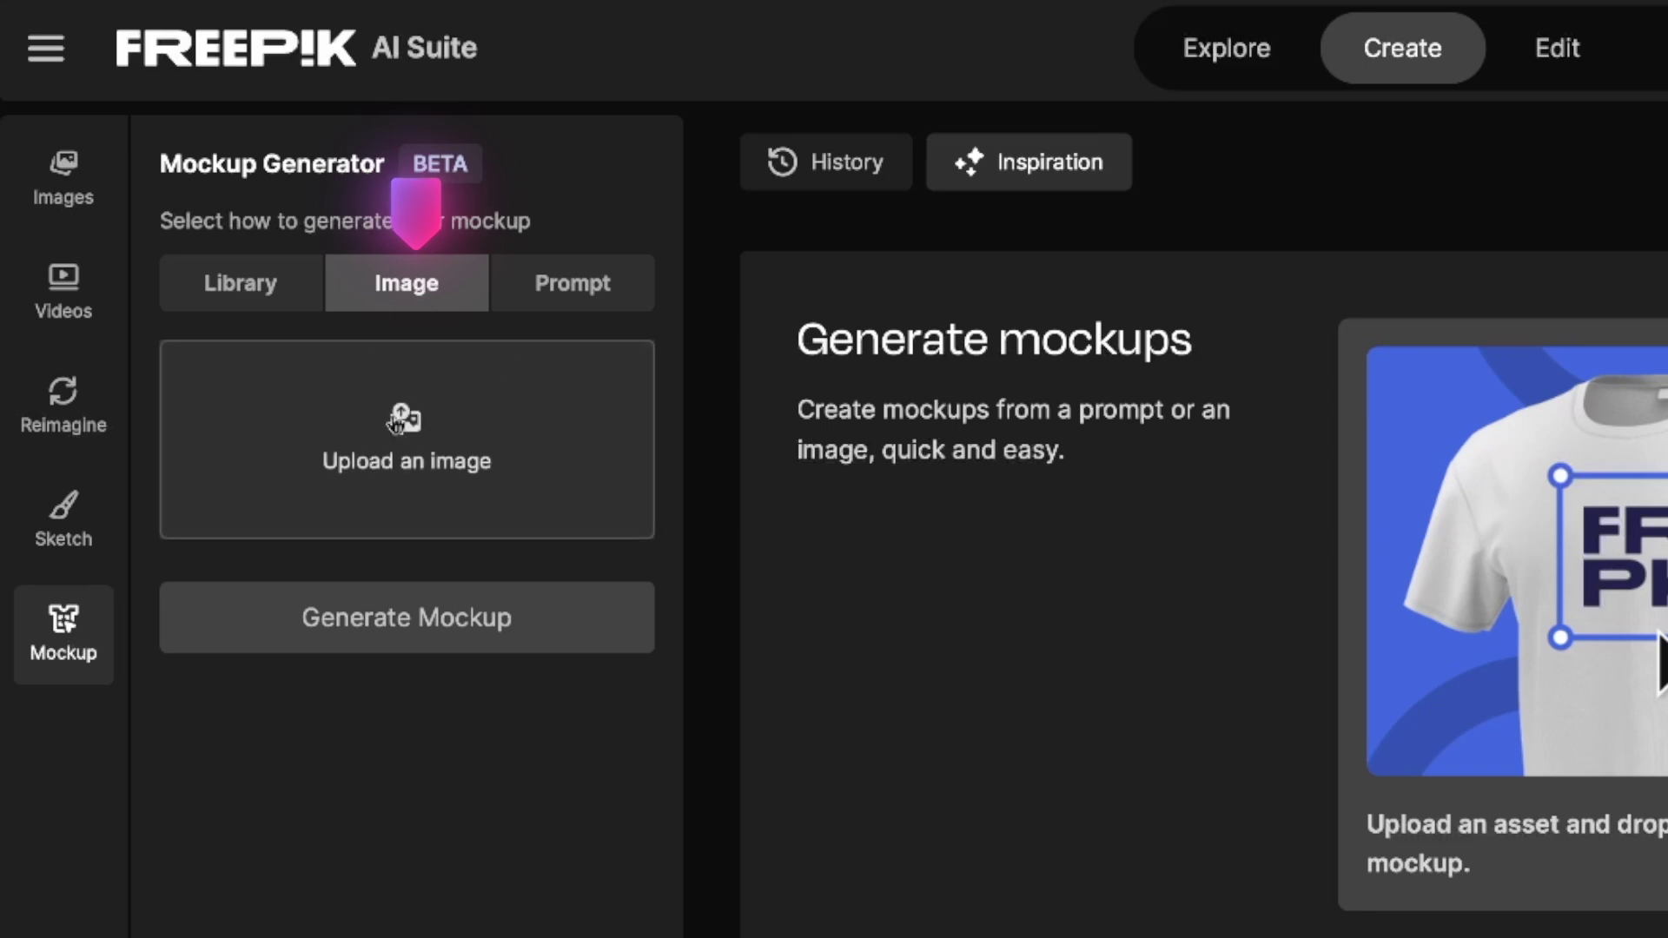
Step: Search past generations for "screen" and use the woman in white holding a blank phone as the image for the mockup
{"action": "left_click", "coordinate": [396, 423]}
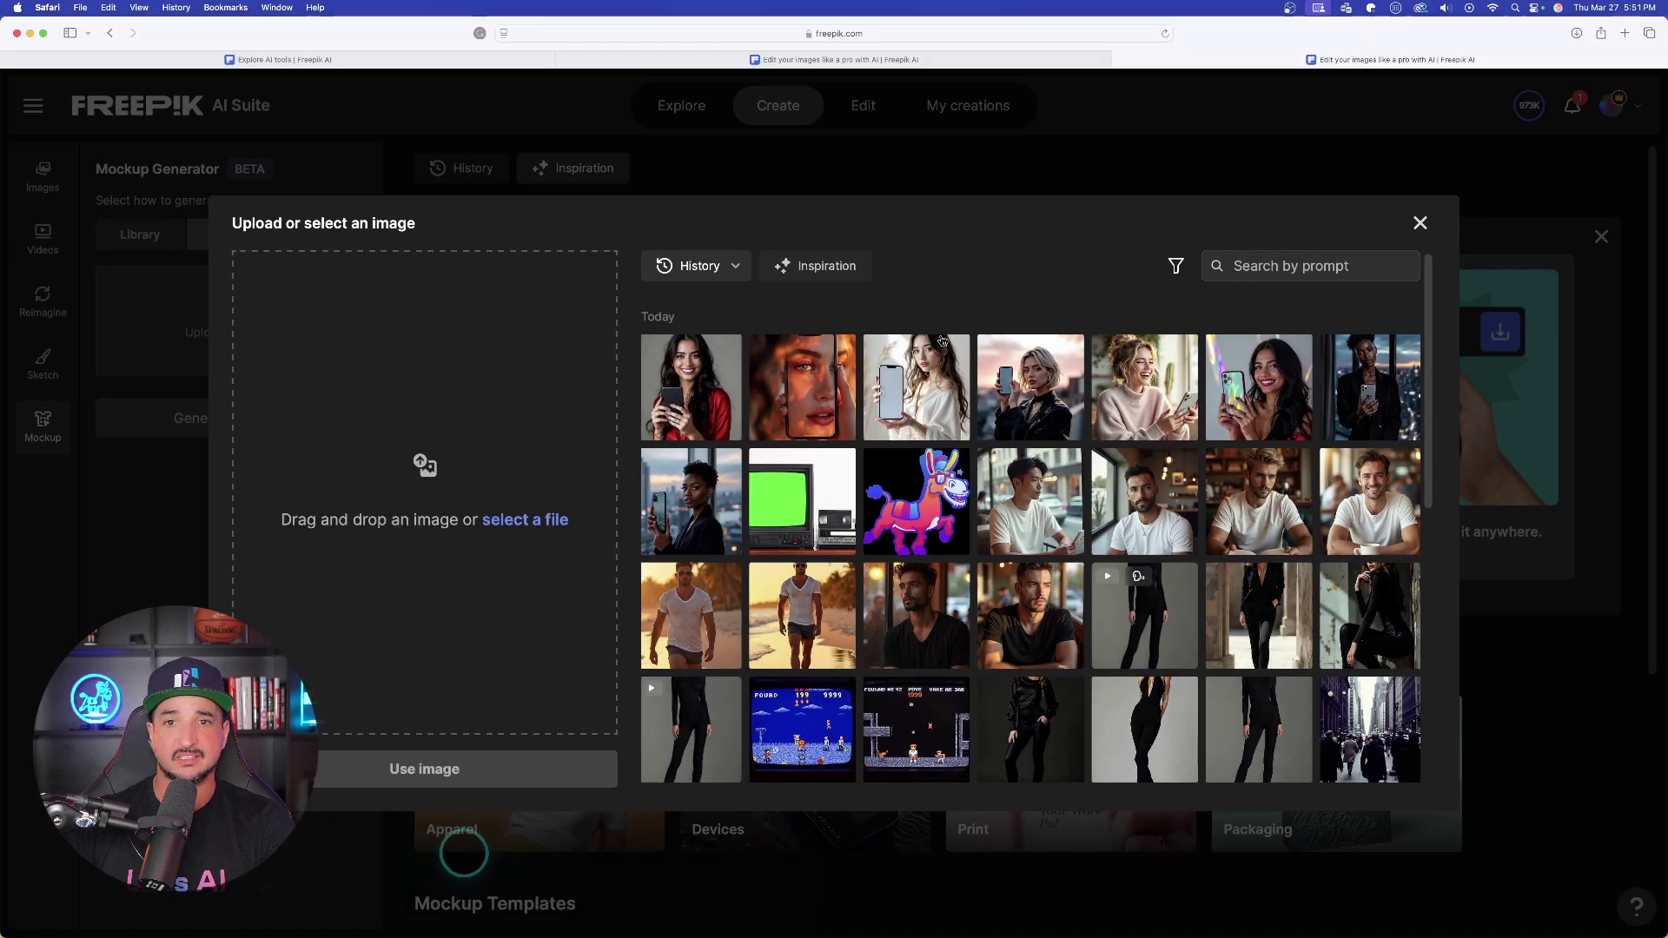
{"action": "left_click", "coordinate": [1294, 266]}
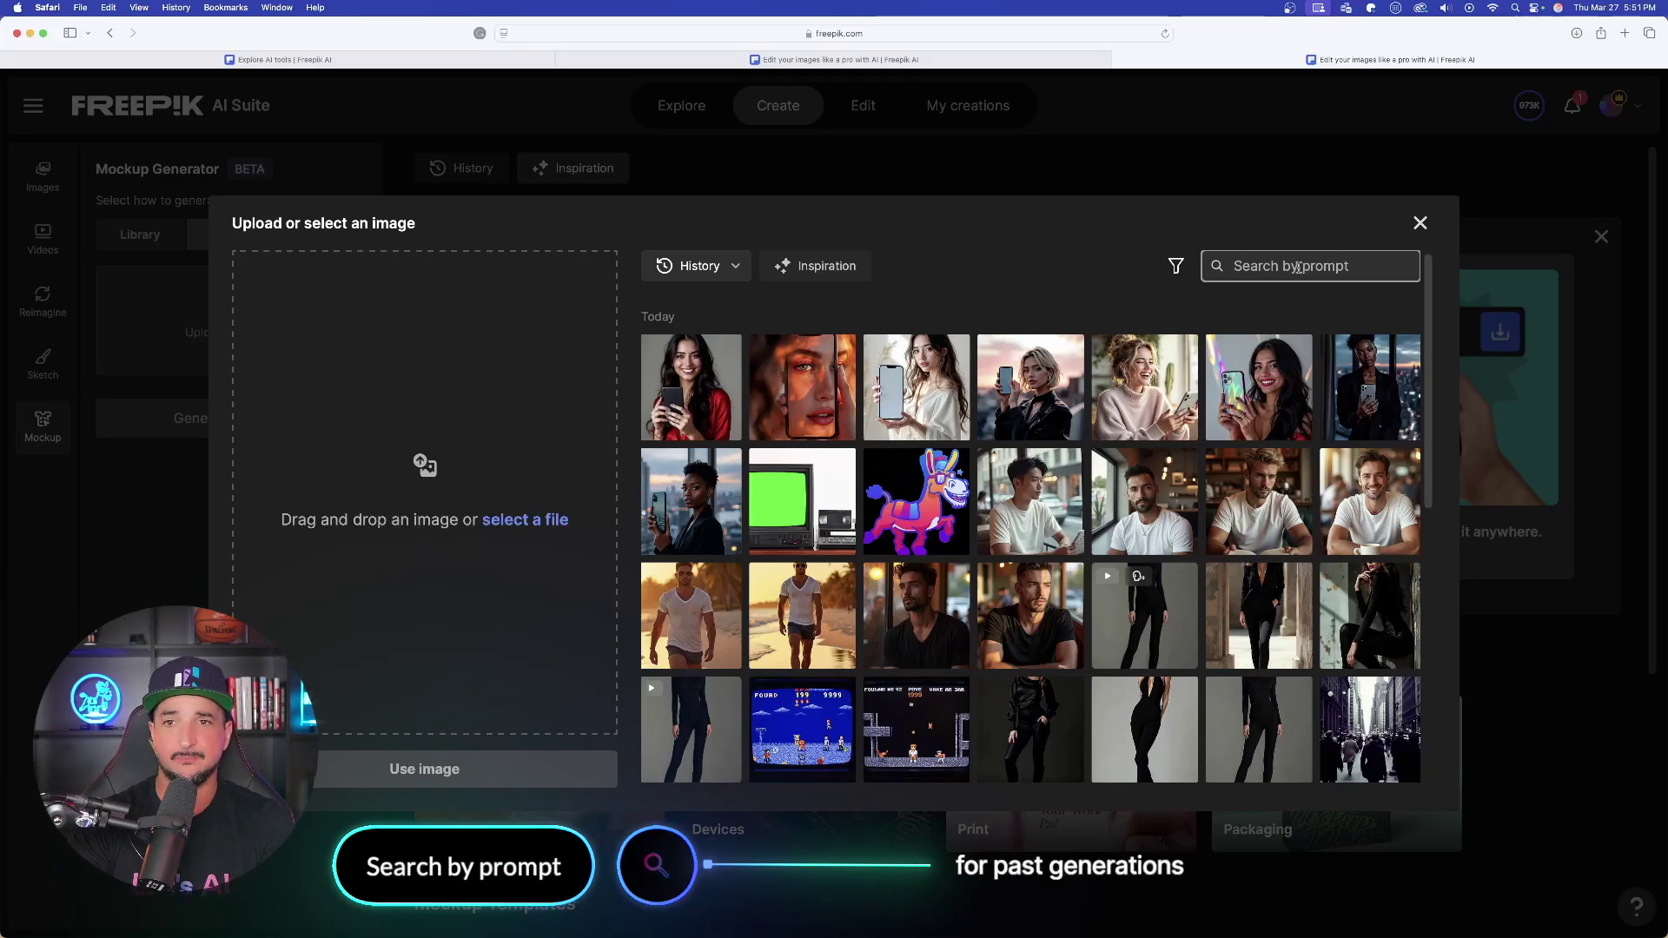
{"action": "type", "text": "screen"}
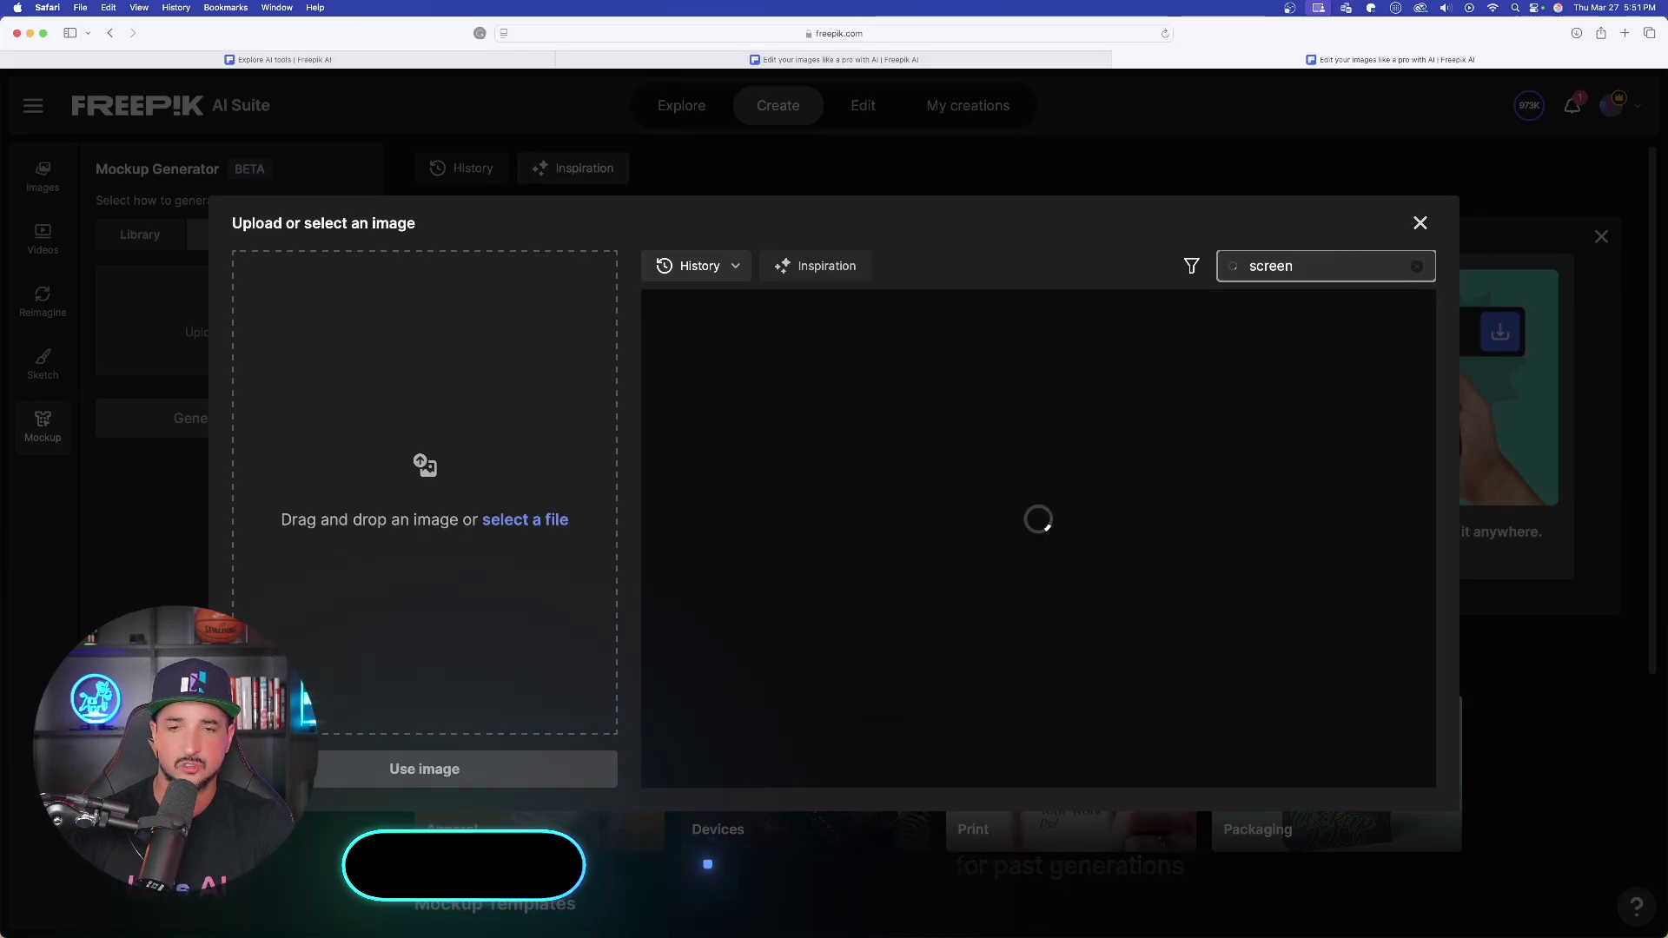
{"action": "scroll", "coordinate": [1172, 463], "scroll_direction": "down", "scroll_amount": 1}
{"action": "scroll", "coordinate": [1172, 464], "scroll_direction": "down", "scroll_amount": 3}
{"action": "scroll", "coordinate": [1054, 440], "scroll_direction": "up", "scroll_amount": 4}
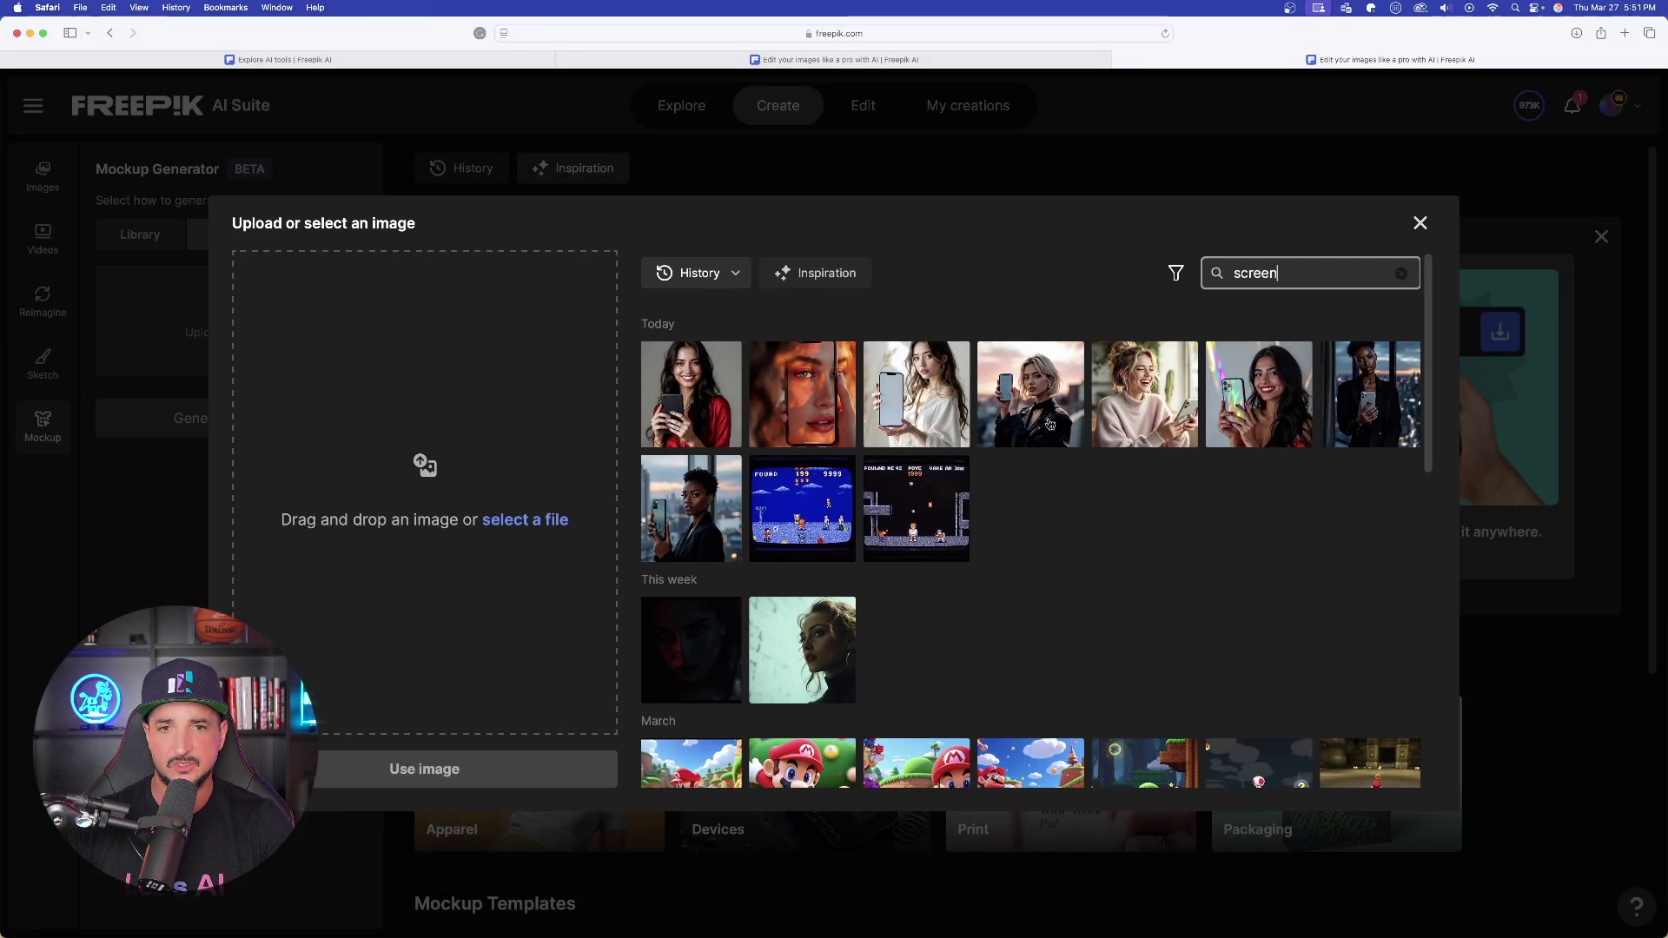
{"action": "left_click", "coordinate": [919, 386]}
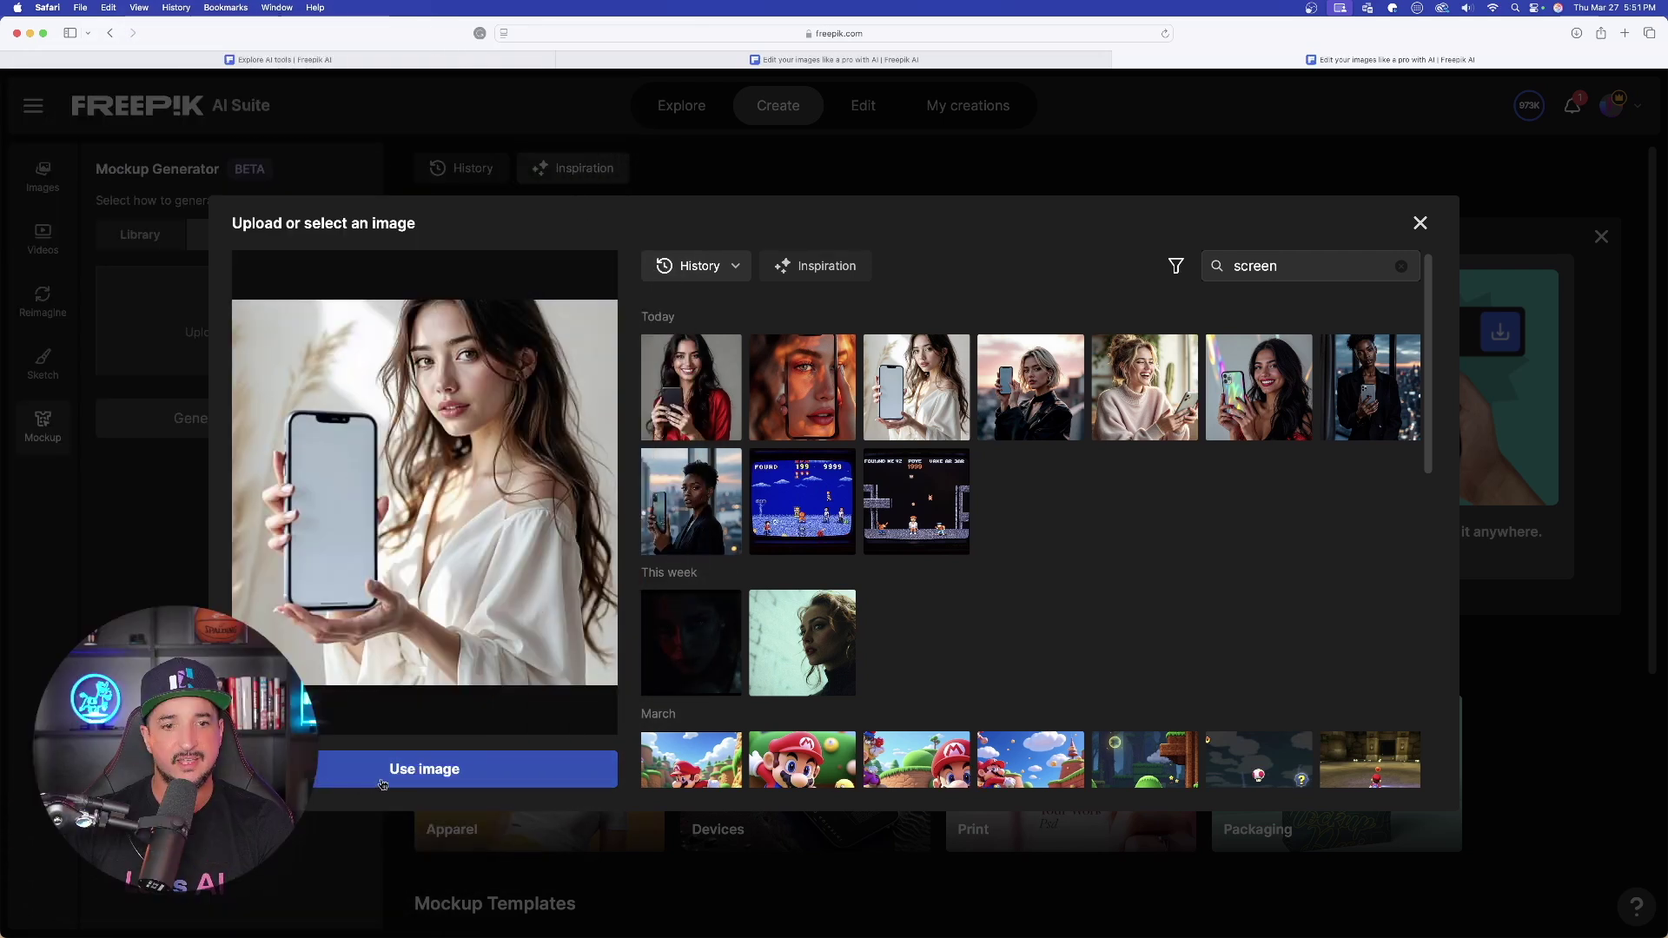
{"action": "left_click", "coordinate": [389, 780]}
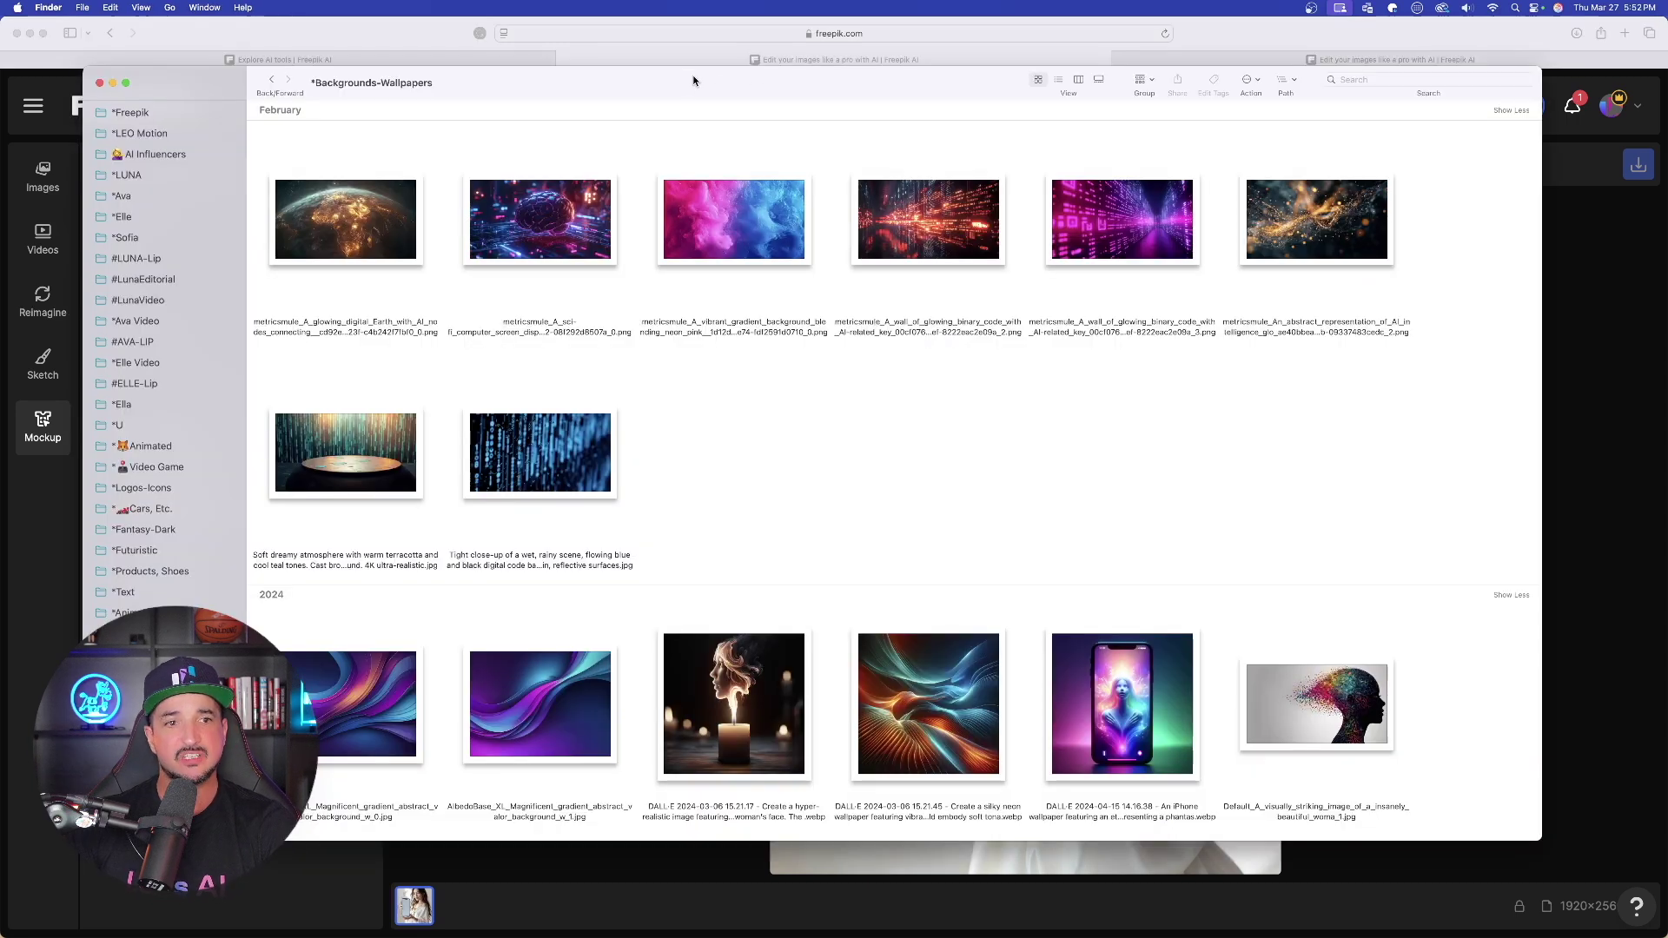
Step: Close the wallpapers folder and place the sci-fi glowing brain image onto the woman's phone screen
{"action": "left_click_drag", "start_coordinate": [651, 79], "coordinate": [633, 78]}
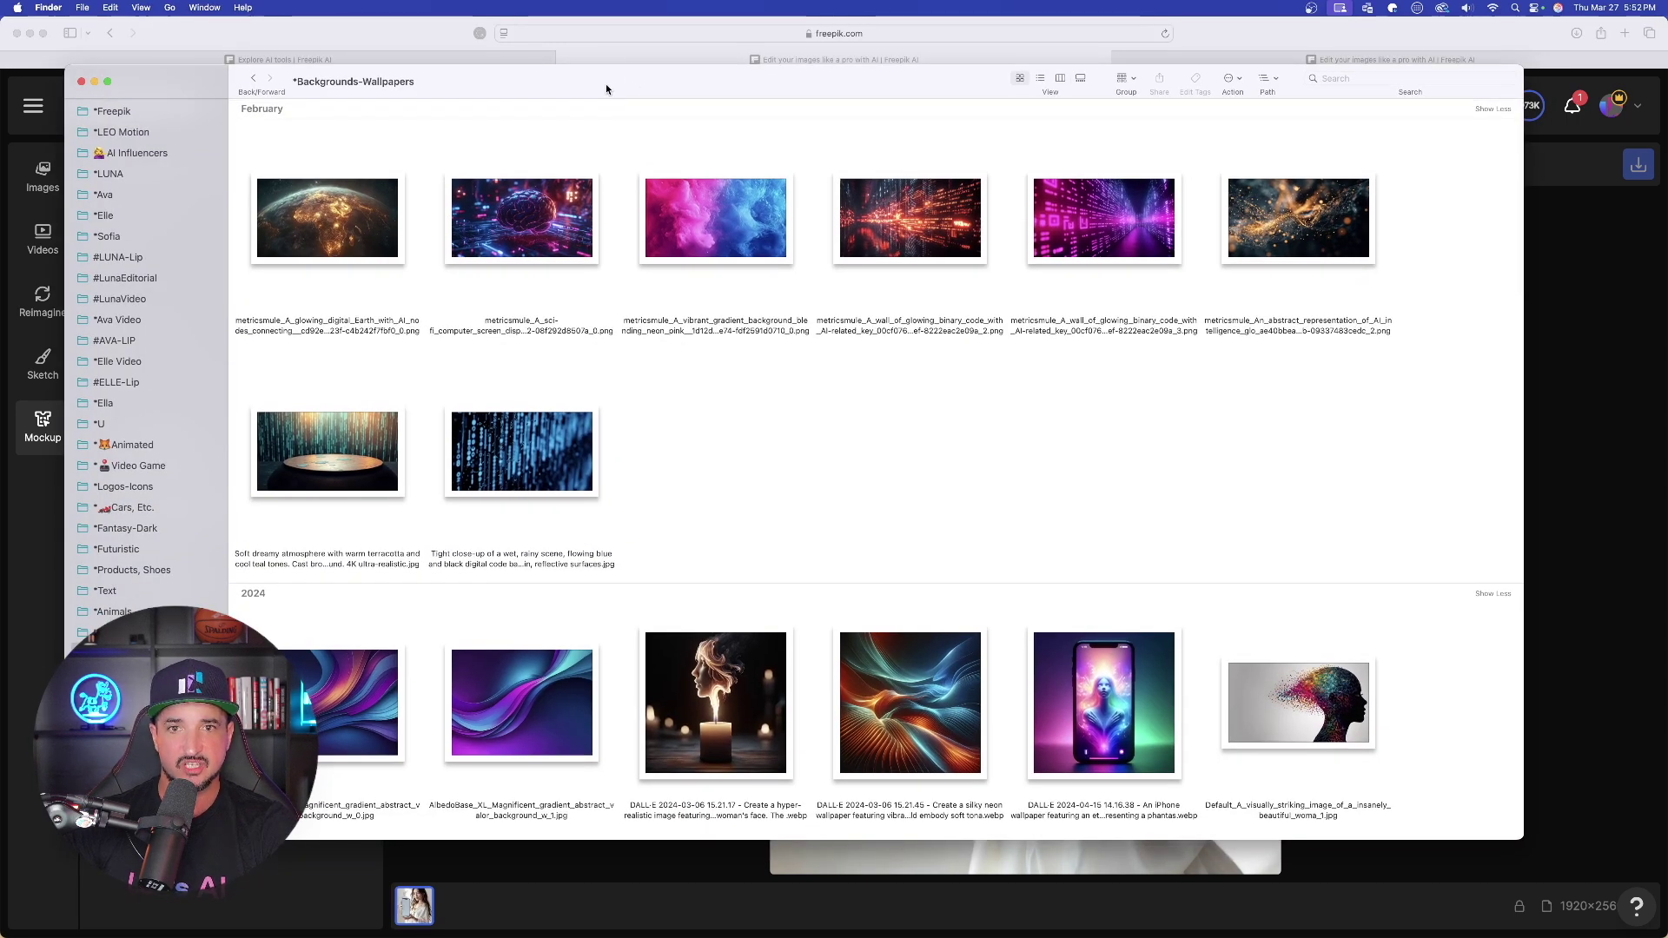
{"action": "key", "text": "super+w"}
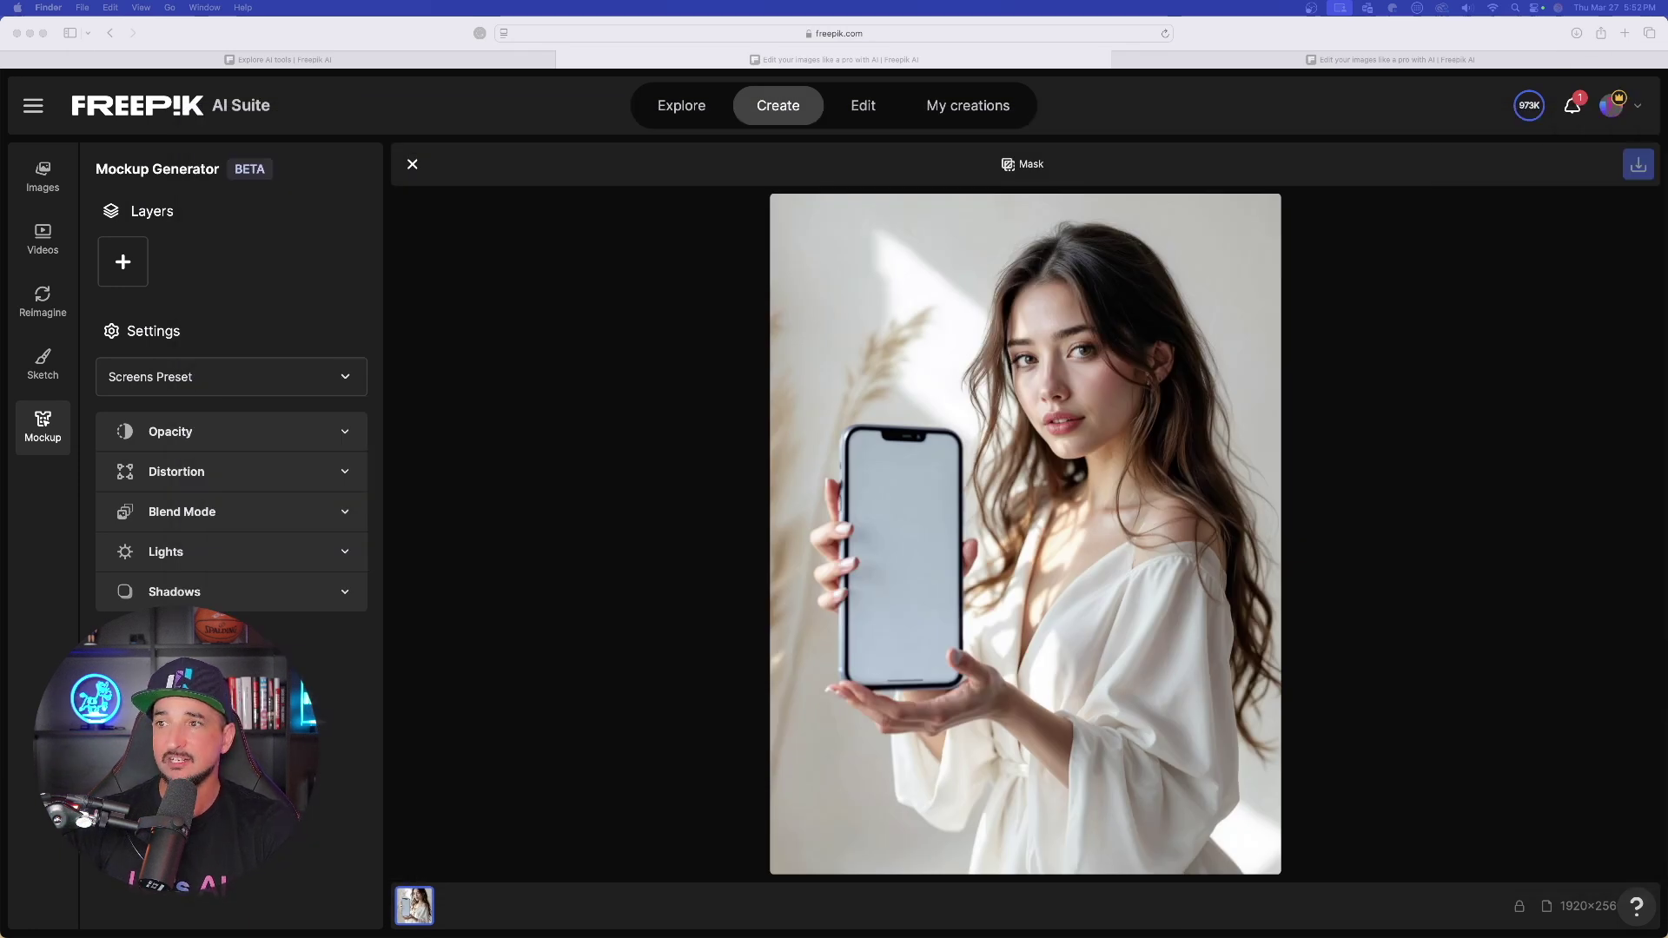
{"action": "left_click_drag", "start_coordinate": [2, 465], "coordinate": [626, 495]}
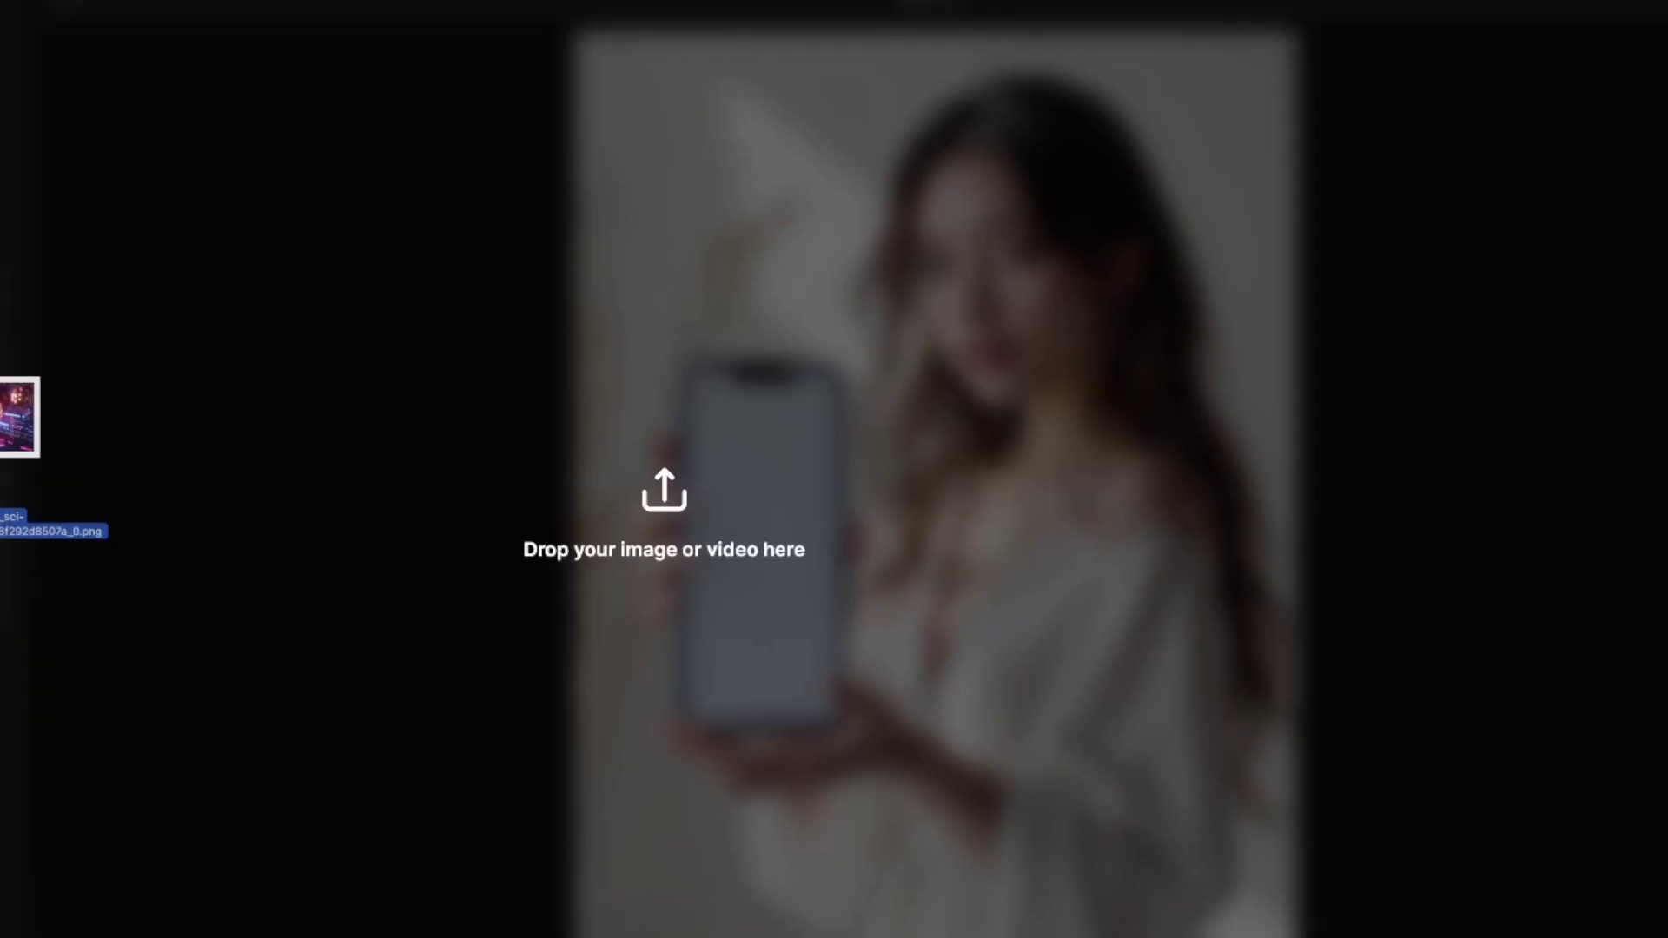
{"action": "left_click_drag", "start_coordinate": [1666, 261], "coordinate": [704, 372]}
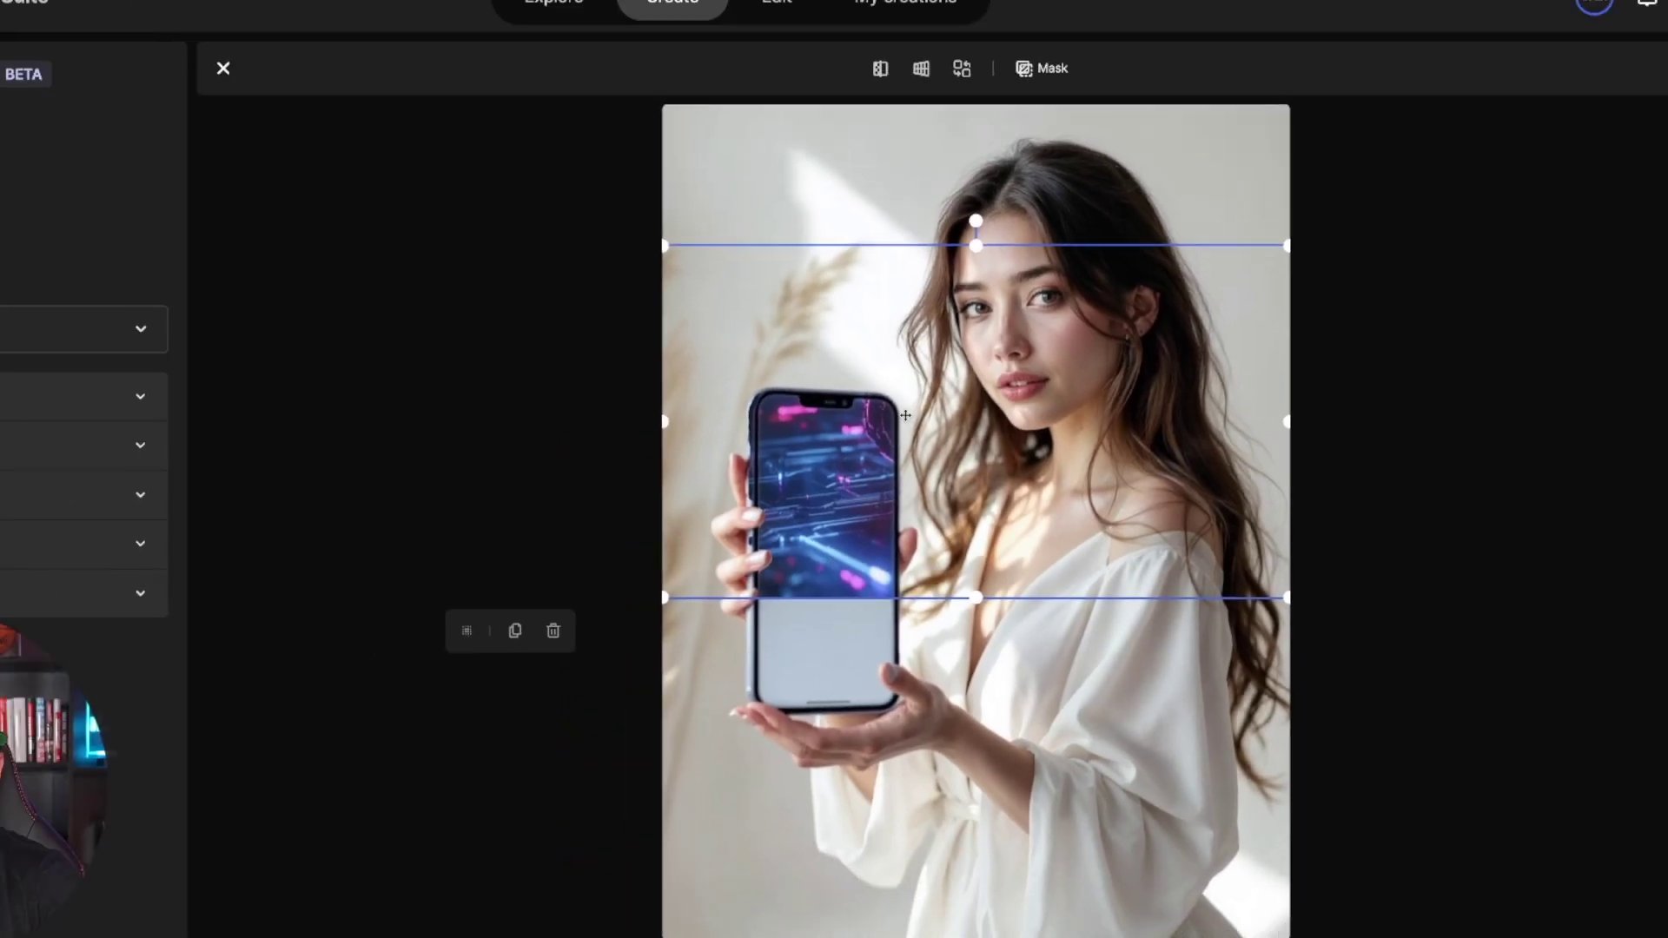
Step: Reposition the brain image so the brain shows on the phone screen, closing the image preview window
{"action": "left_click_drag", "start_coordinate": [830, 374], "coordinate": [708, 459]}
{"action": "left_click_drag", "start_coordinate": [776, 390], "coordinate": [799, 469]}
{"action": "left_click_drag", "start_coordinate": [946, 508], "coordinate": [922, 500]}
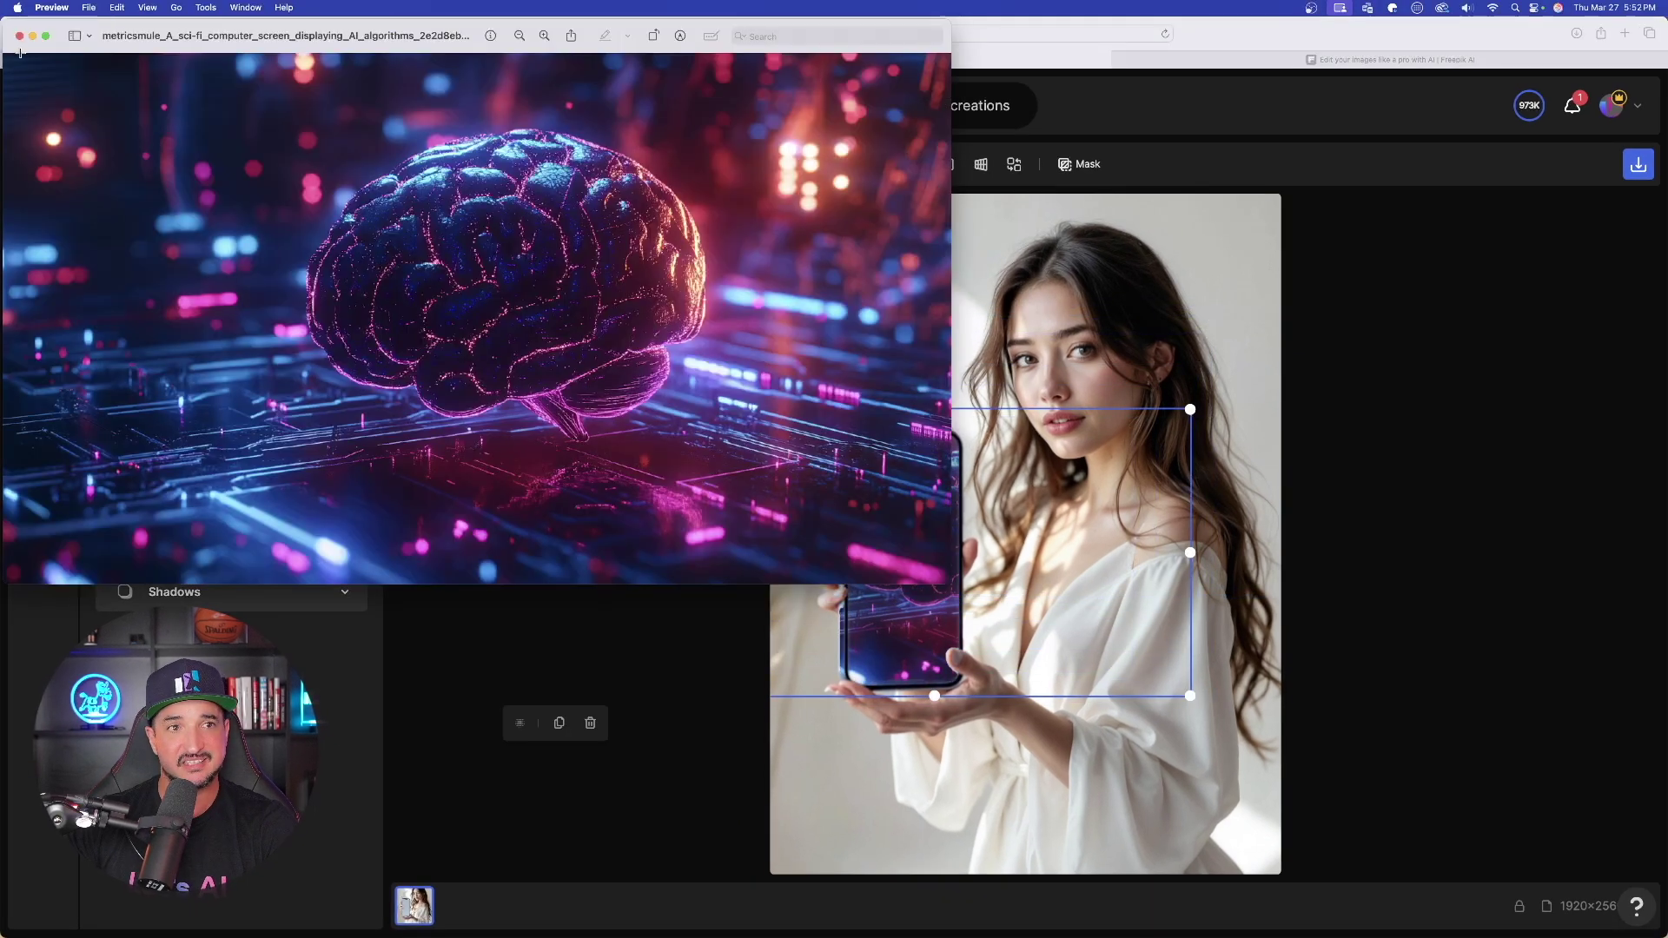
{"action": "left_click", "coordinate": [18, 36]}
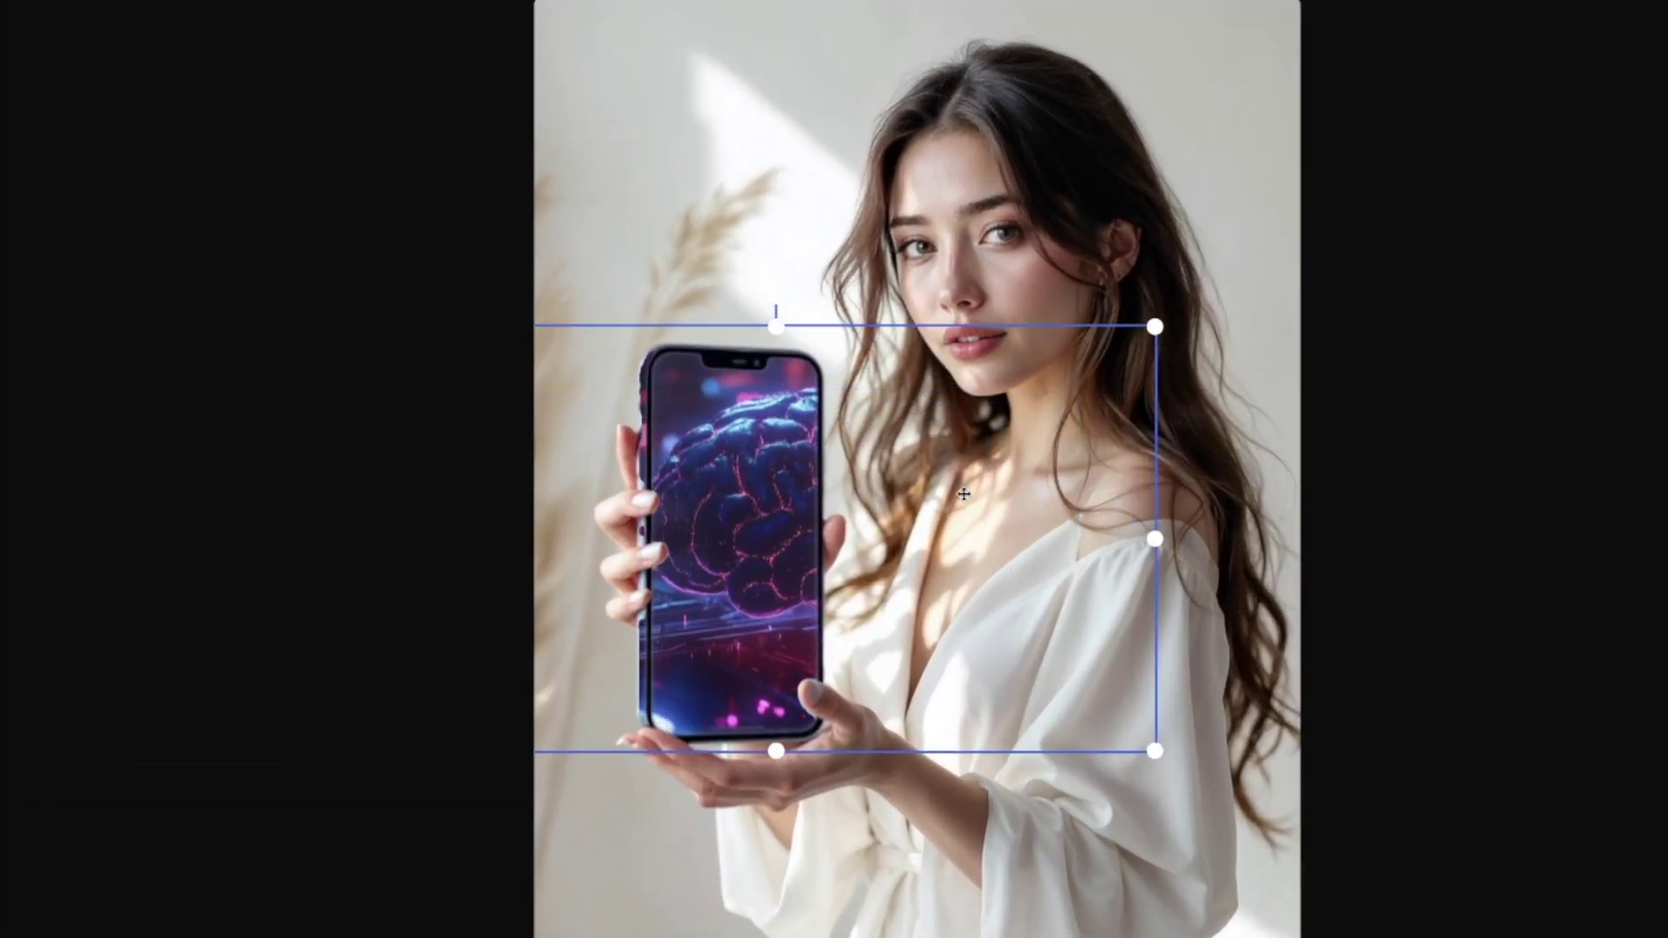
{"action": "left_click_drag", "start_coordinate": [921, 497], "coordinate": [820, 499]}
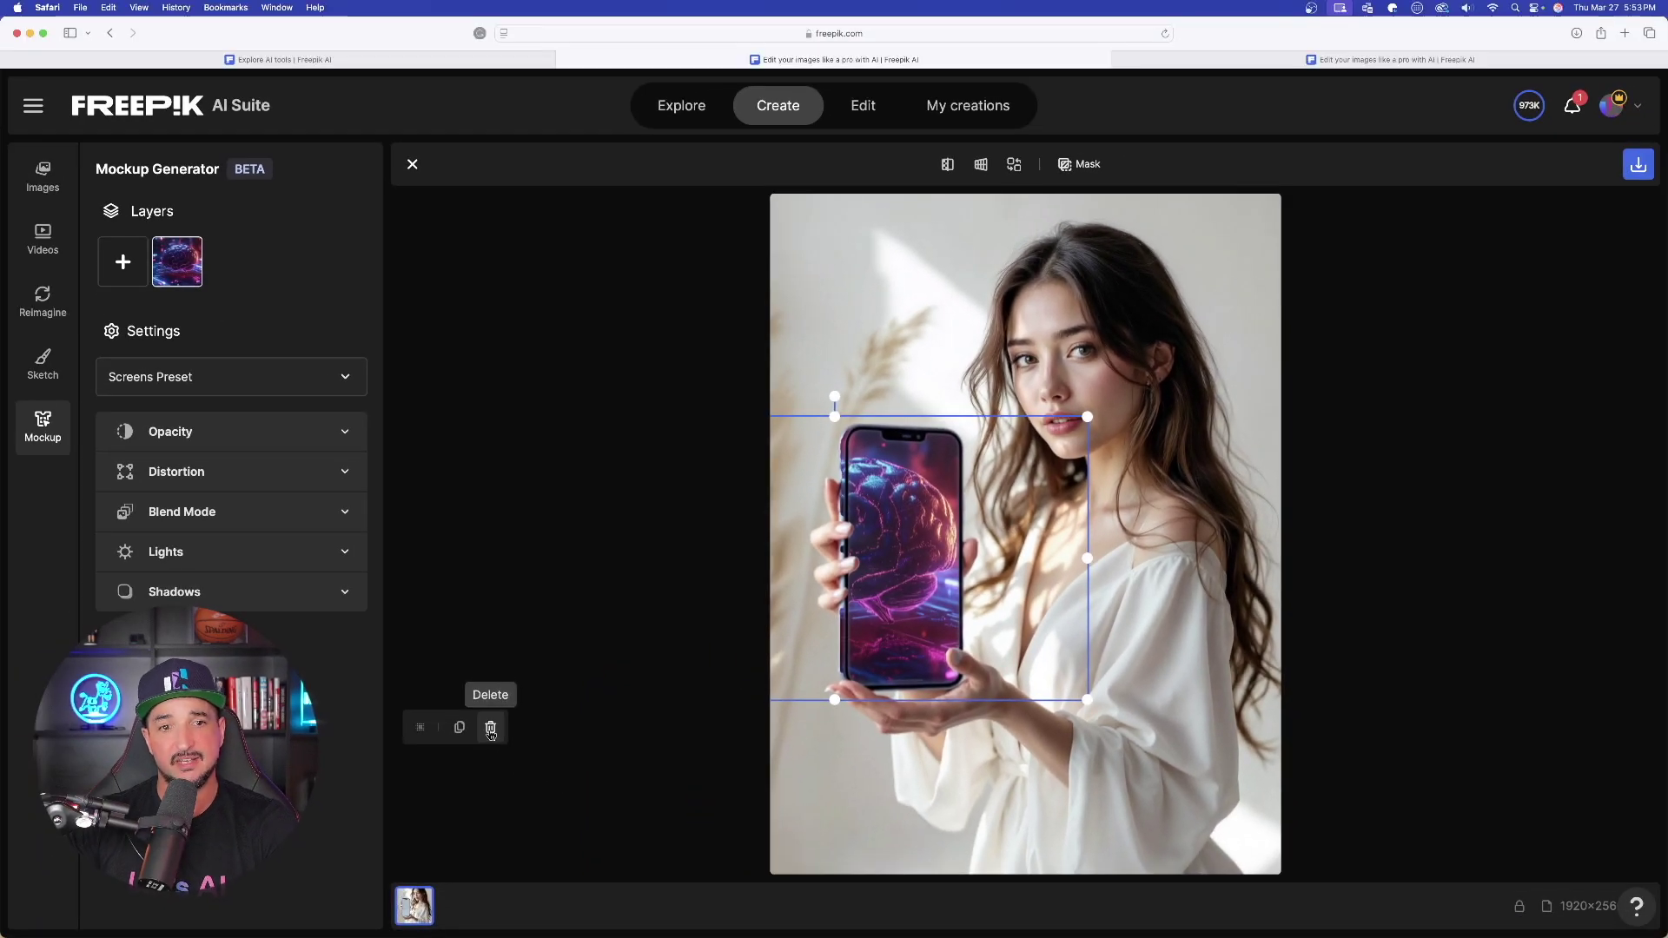
Step: Delete the brain image layer and place the candle-and-smoke face image on the phone screen instead
{"action": "left_click", "coordinate": [491, 730]}
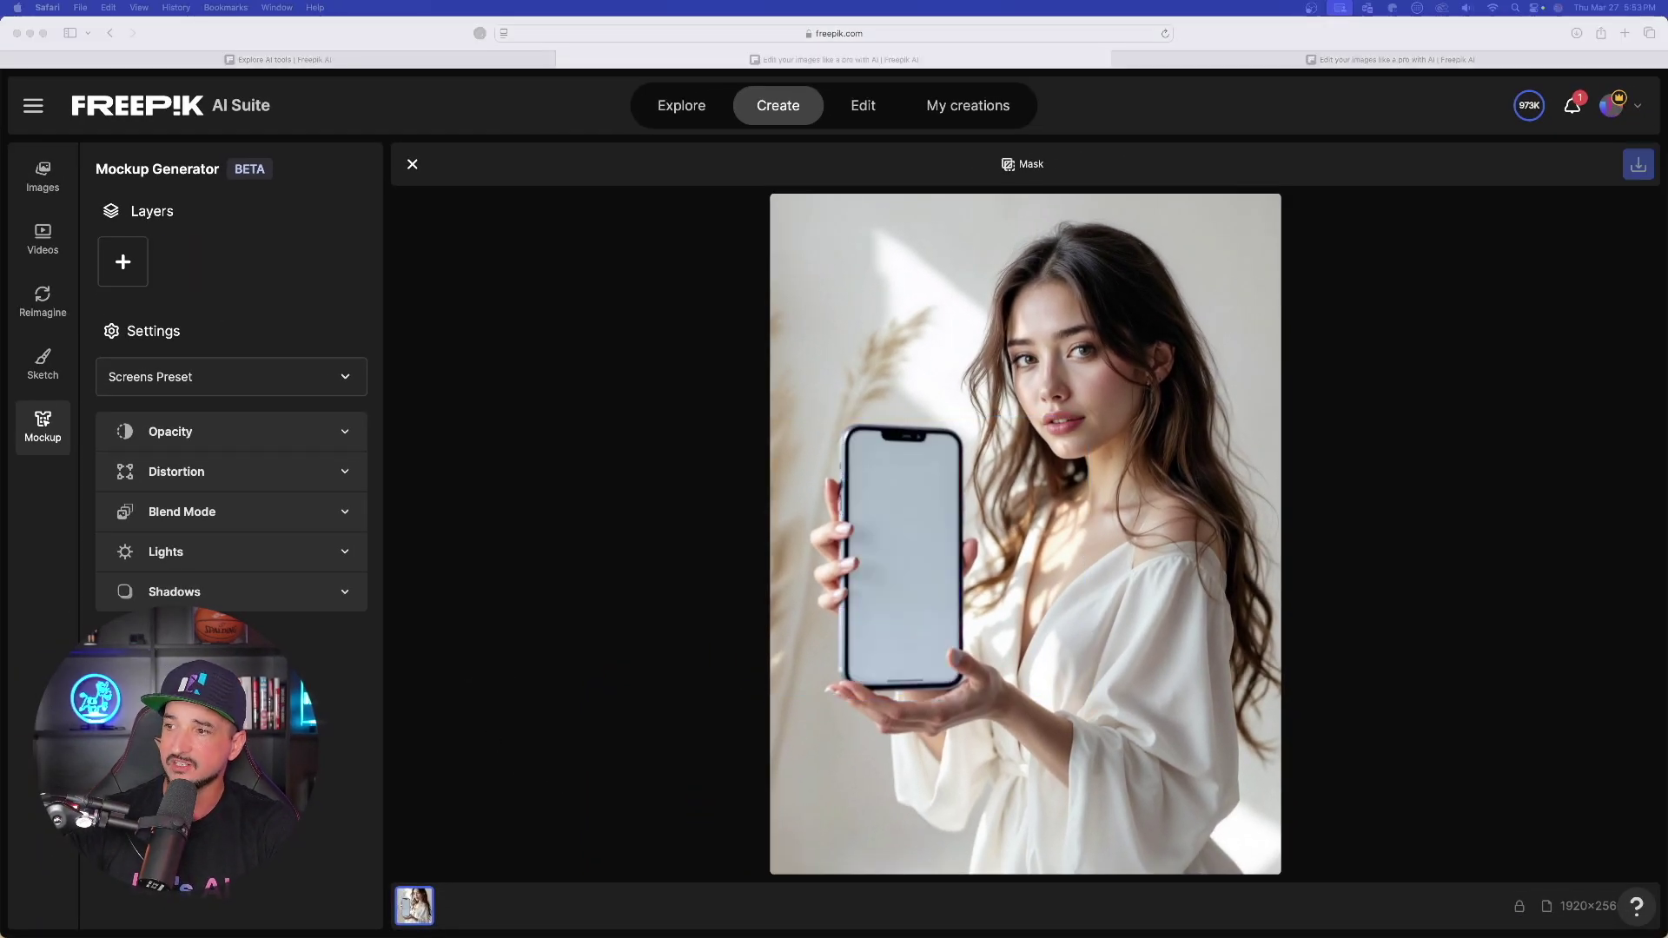
{"action": "left_click_drag", "start_coordinate": [1667, 425], "coordinate": [960, 522]}
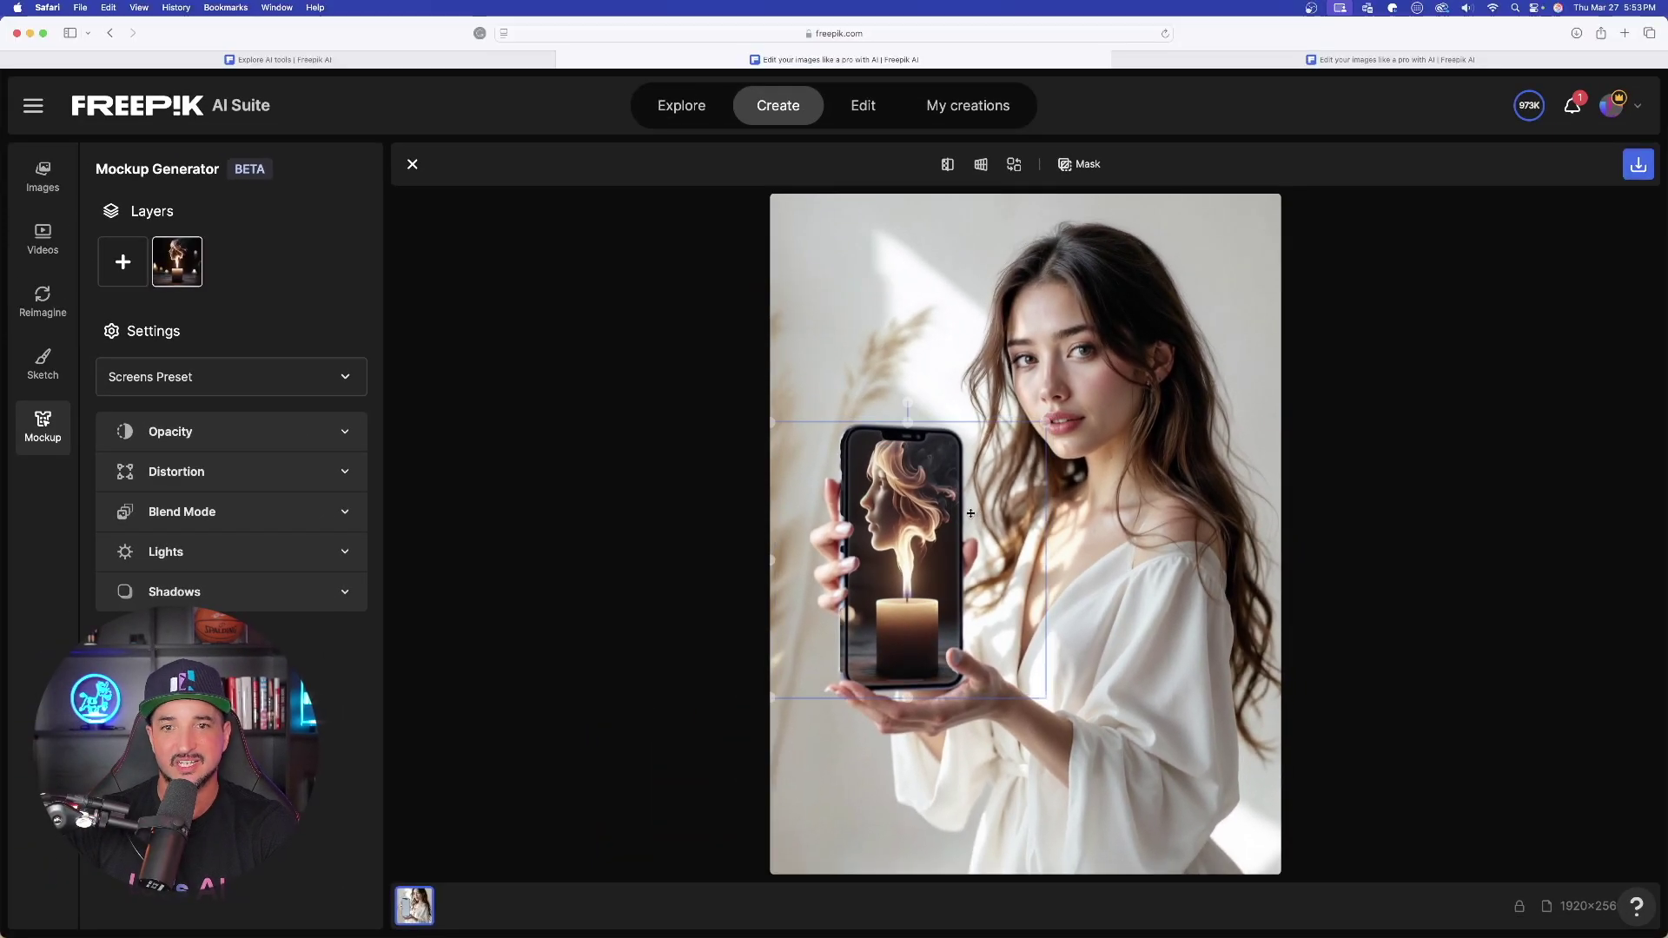
{"action": "left_click", "coordinate": [973, 508]}
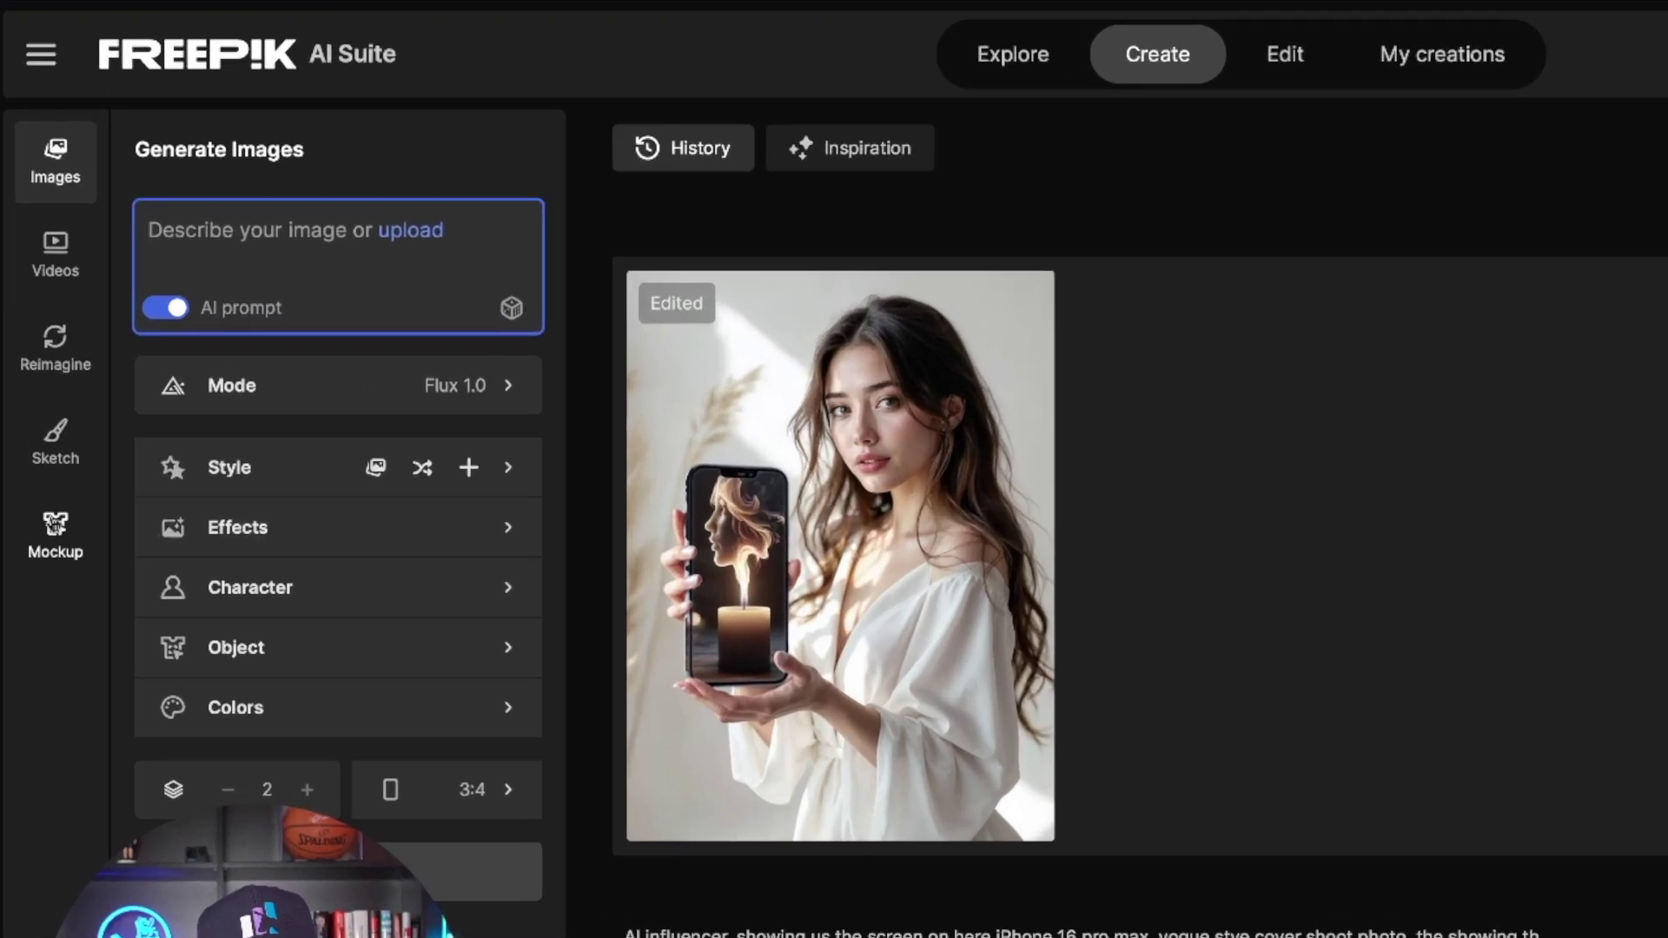
Step: Browse the Mockup Generator's library and choose the book mockup with one upright and one leaning book
{"action": "left_click", "coordinate": [92, 530]}
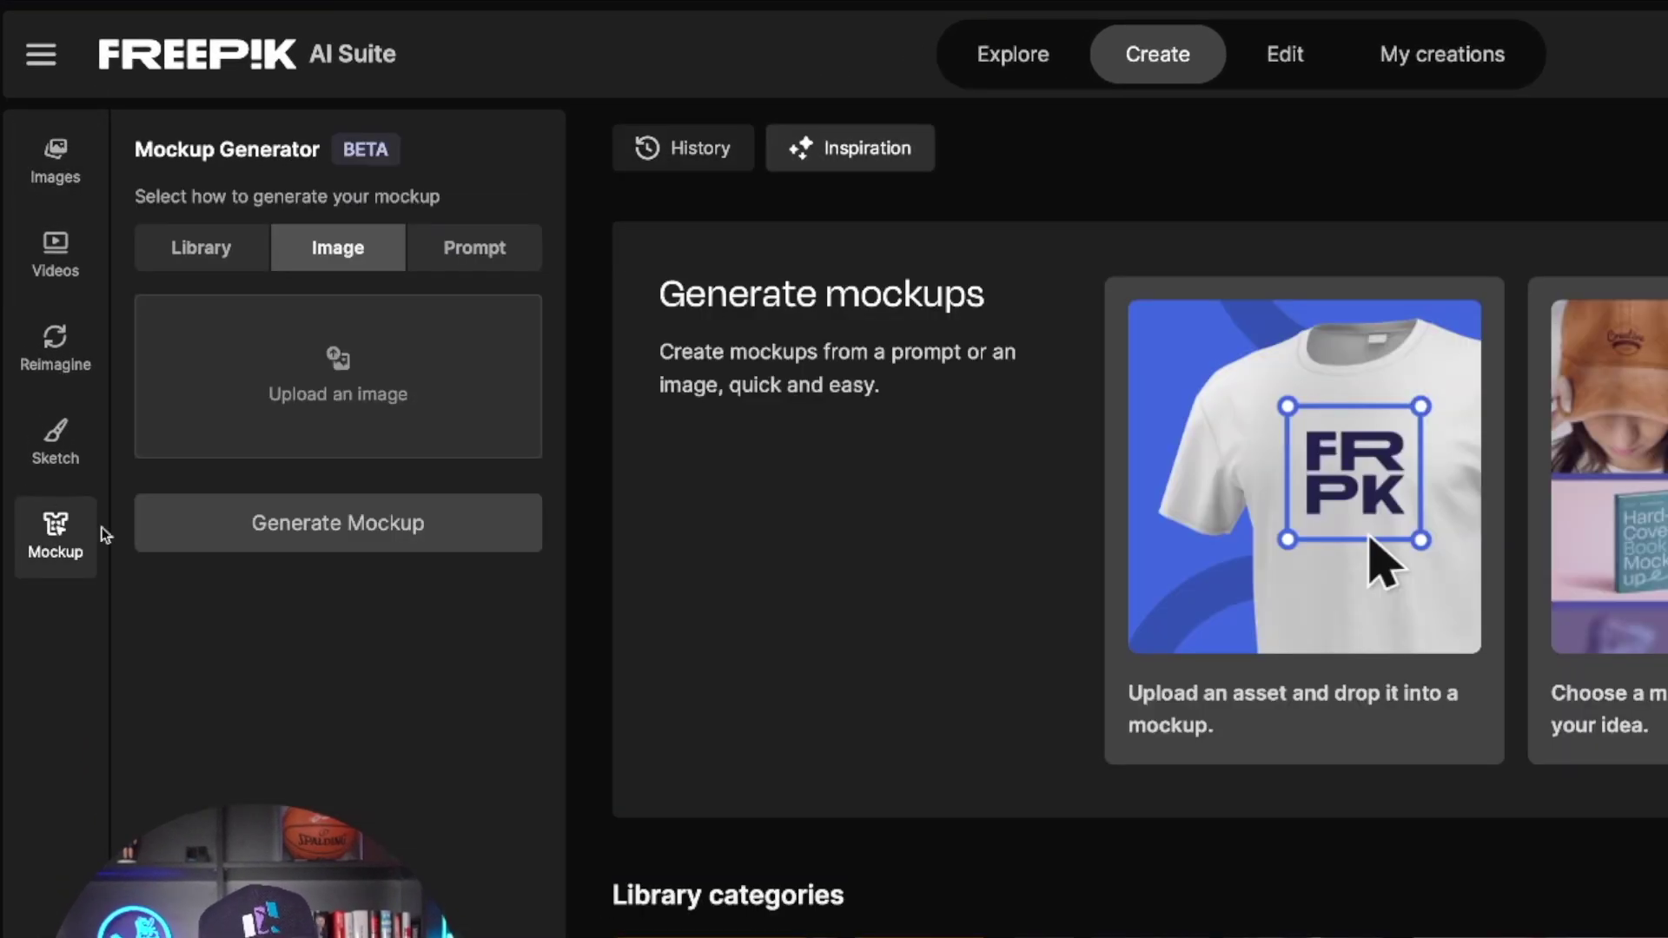
{"action": "left_click", "coordinate": [193, 265]}
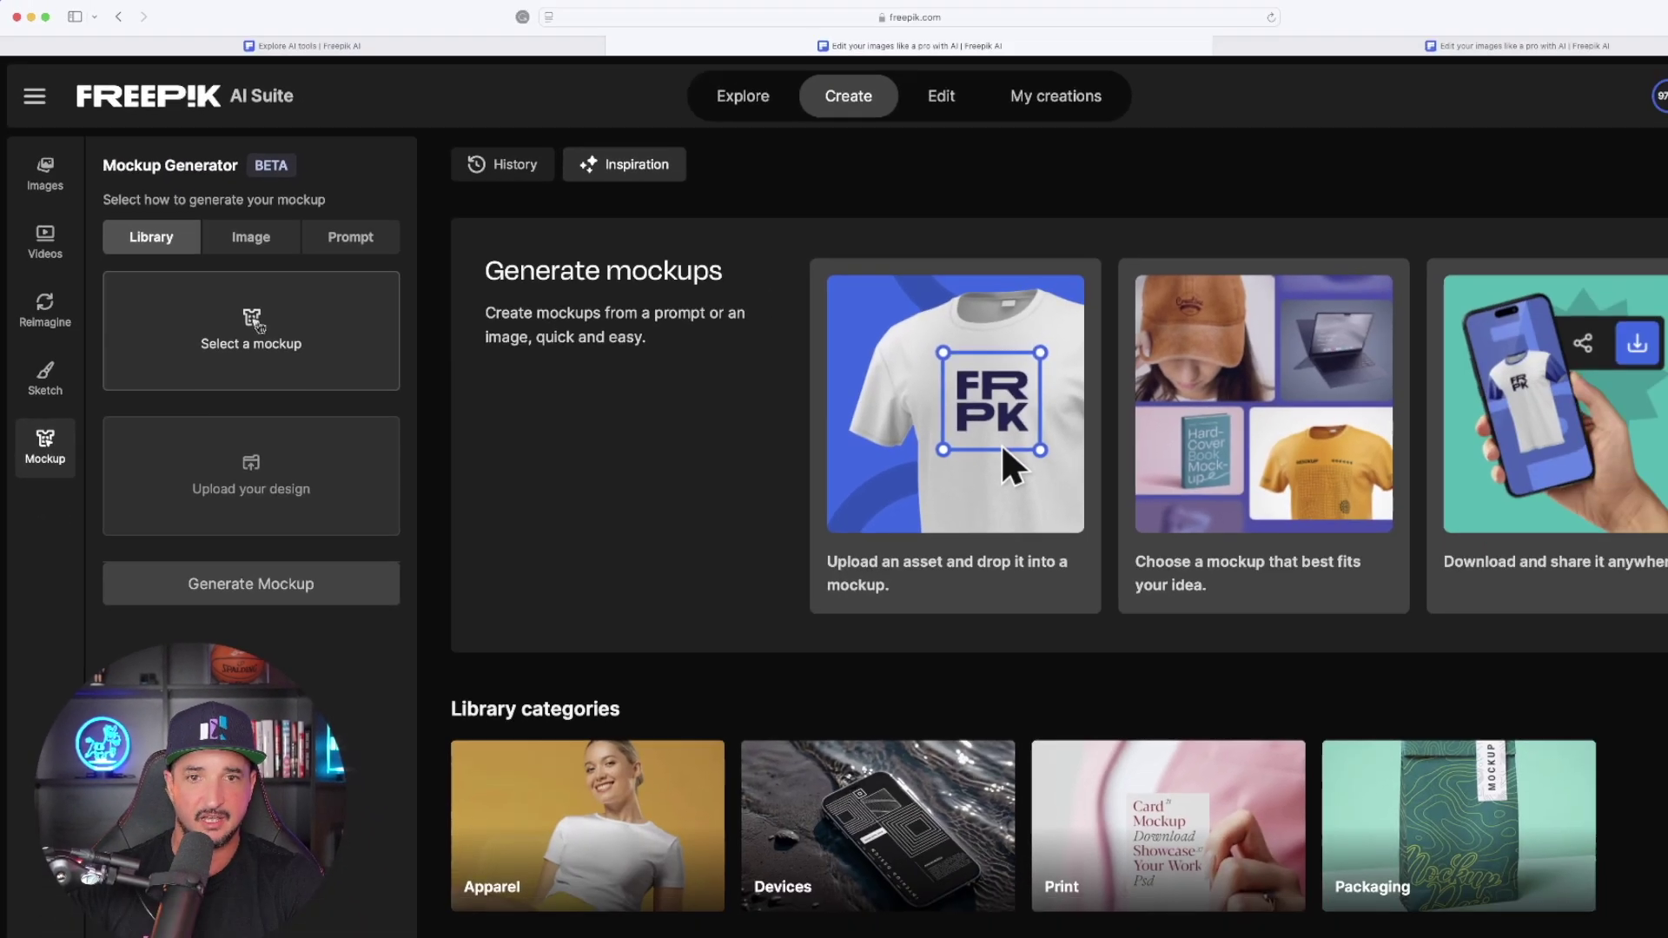
{"action": "left_click", "coordinate": [344, 367]}
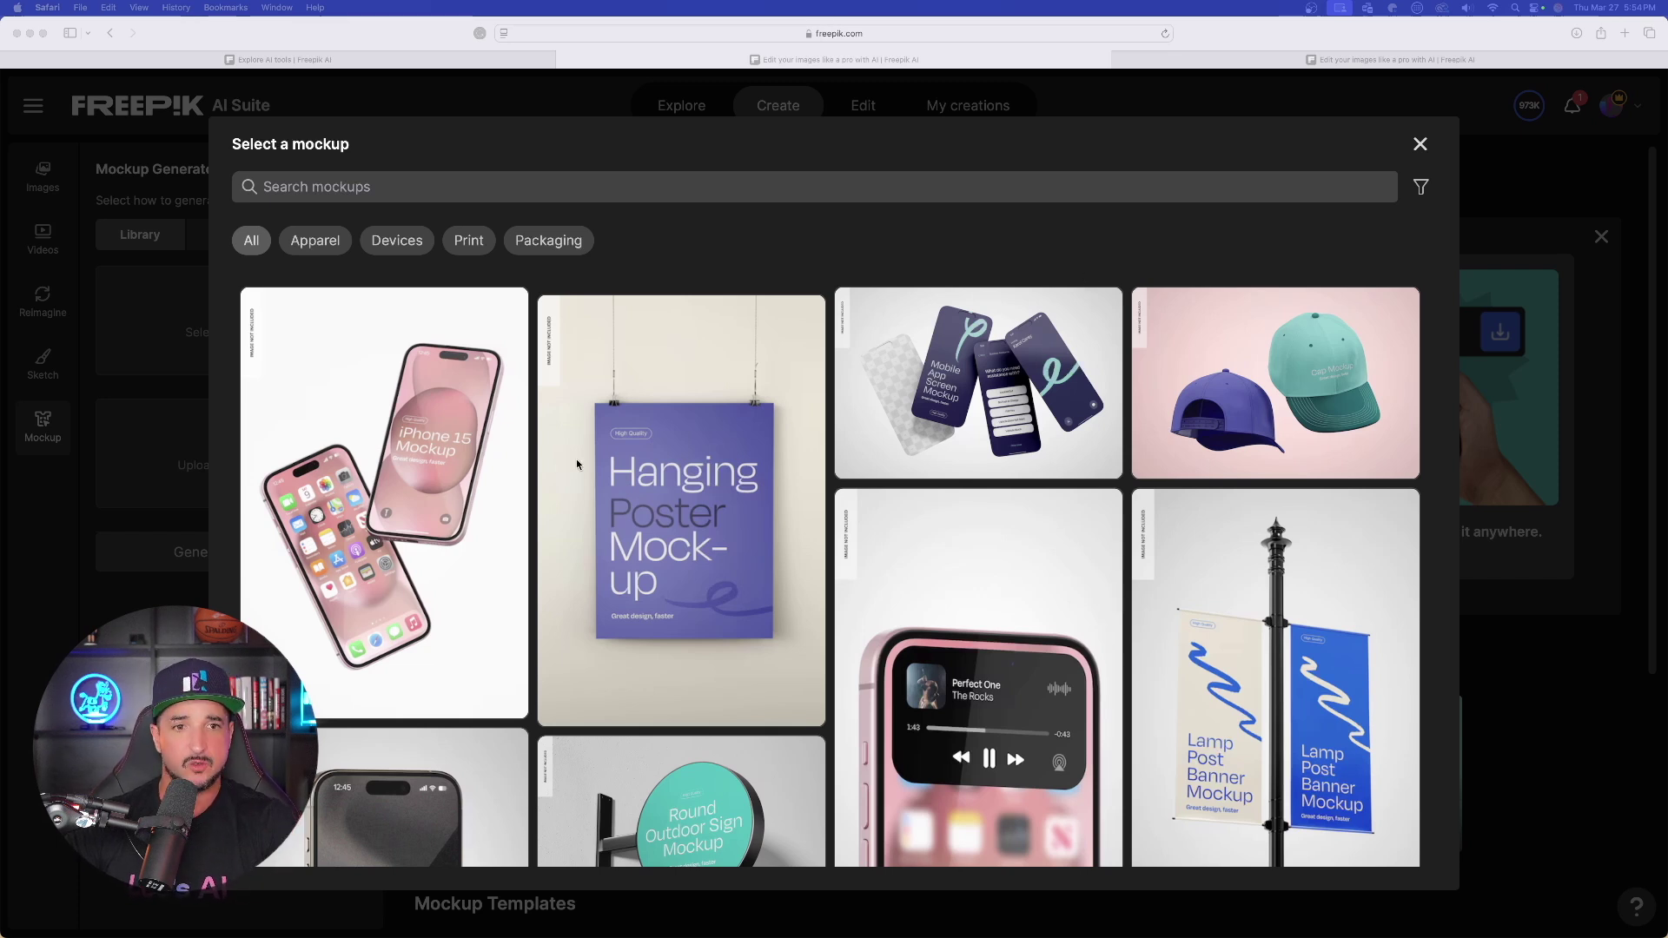
{"action": "scroll", "coordinate": [608, 434], "scroll_direction": "down", "scroll_amount": 5}
{"action": "scroll", "coordinate": [693, 386], "scroll_direction": "down", "scroll_amount": 15}
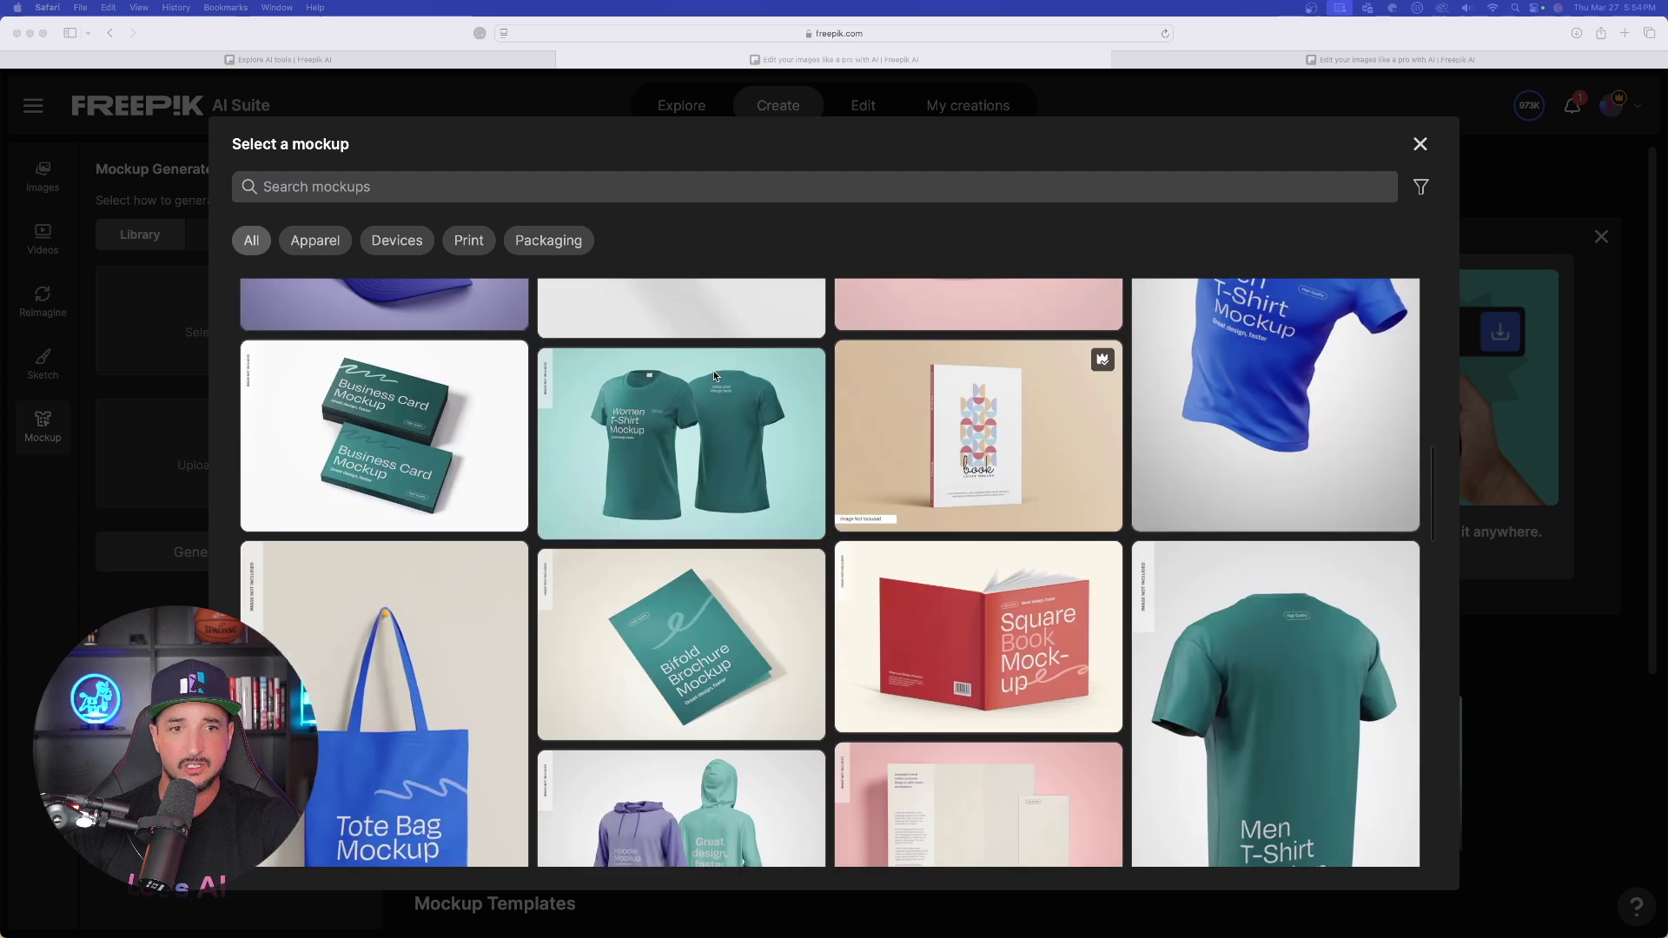
{"action": "scroll", "coordinate": [761, 371], "scroll_direction": "down", "scroll_amount": 4}
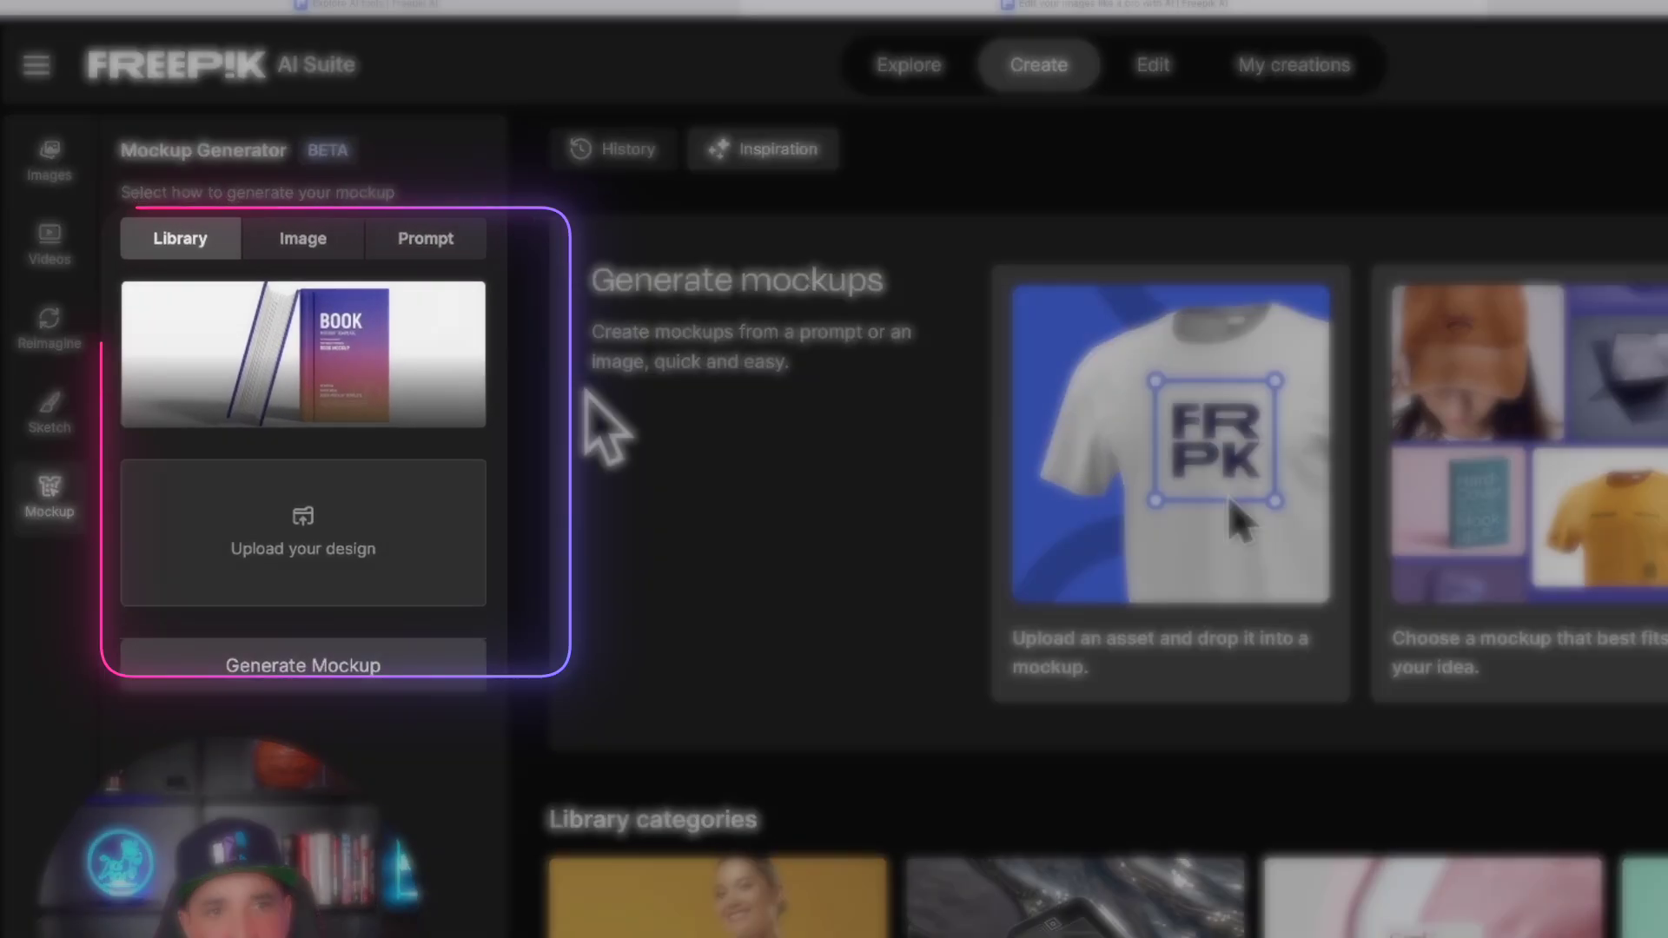
{"action": "mouse_move", "coordinate": [308, 317]}
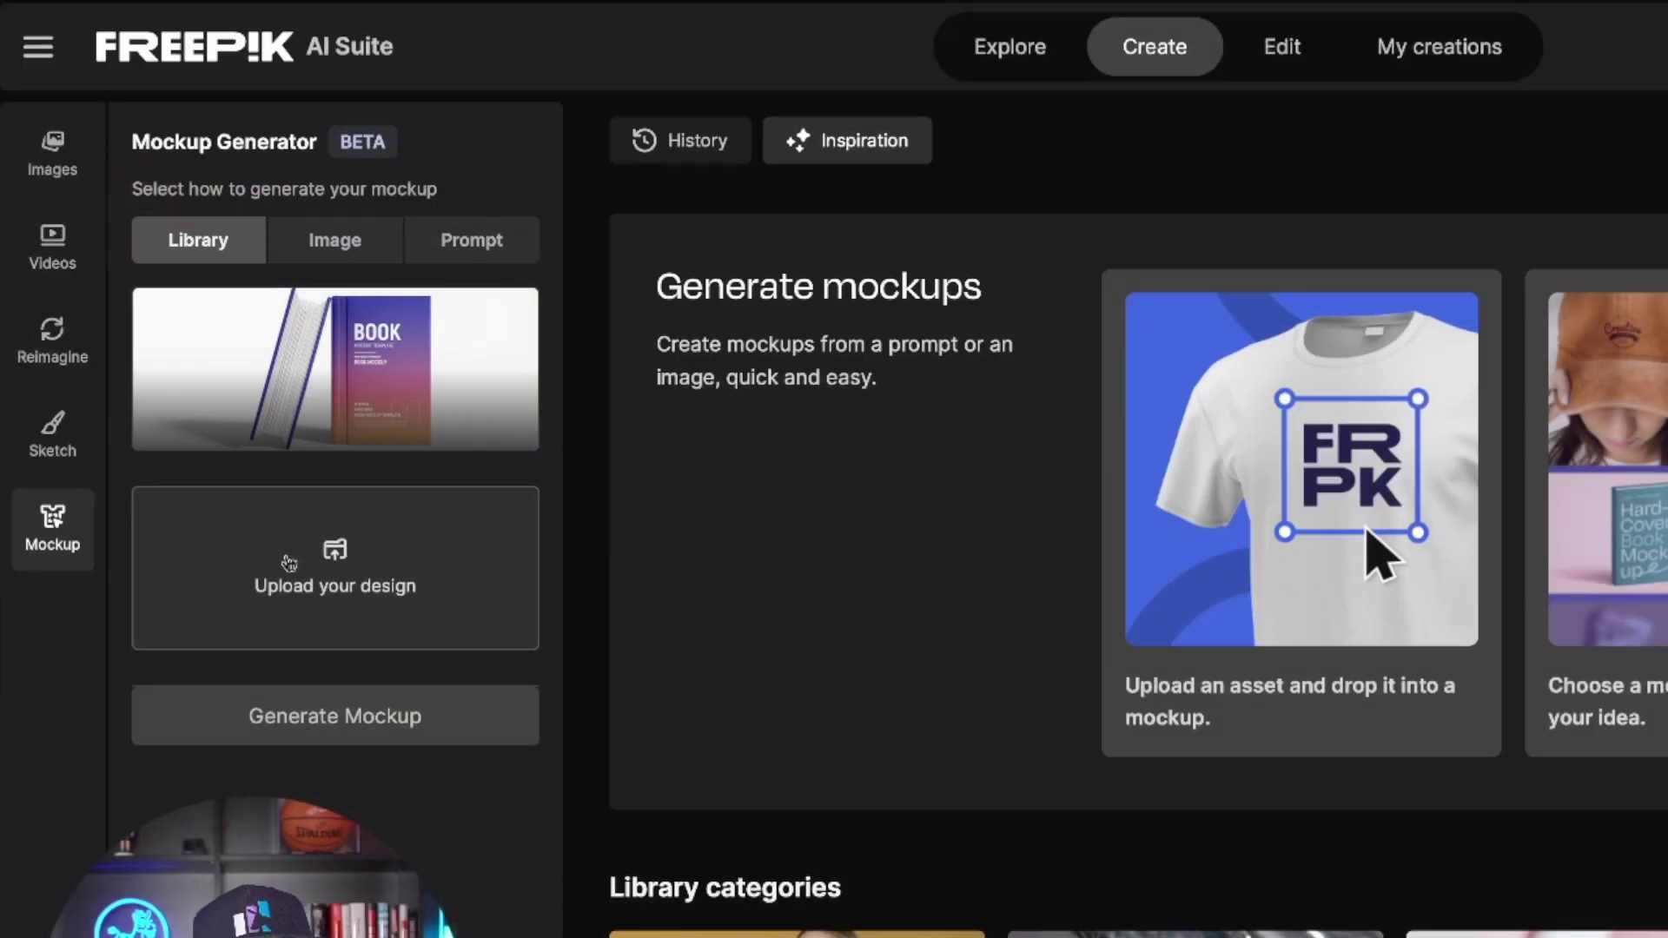
Step: Add the "Superprompt ChatGPT PRO Prompts" cover as the design and generate the book mockup
{"action": "left_click", "coordinate": [290, 565]}
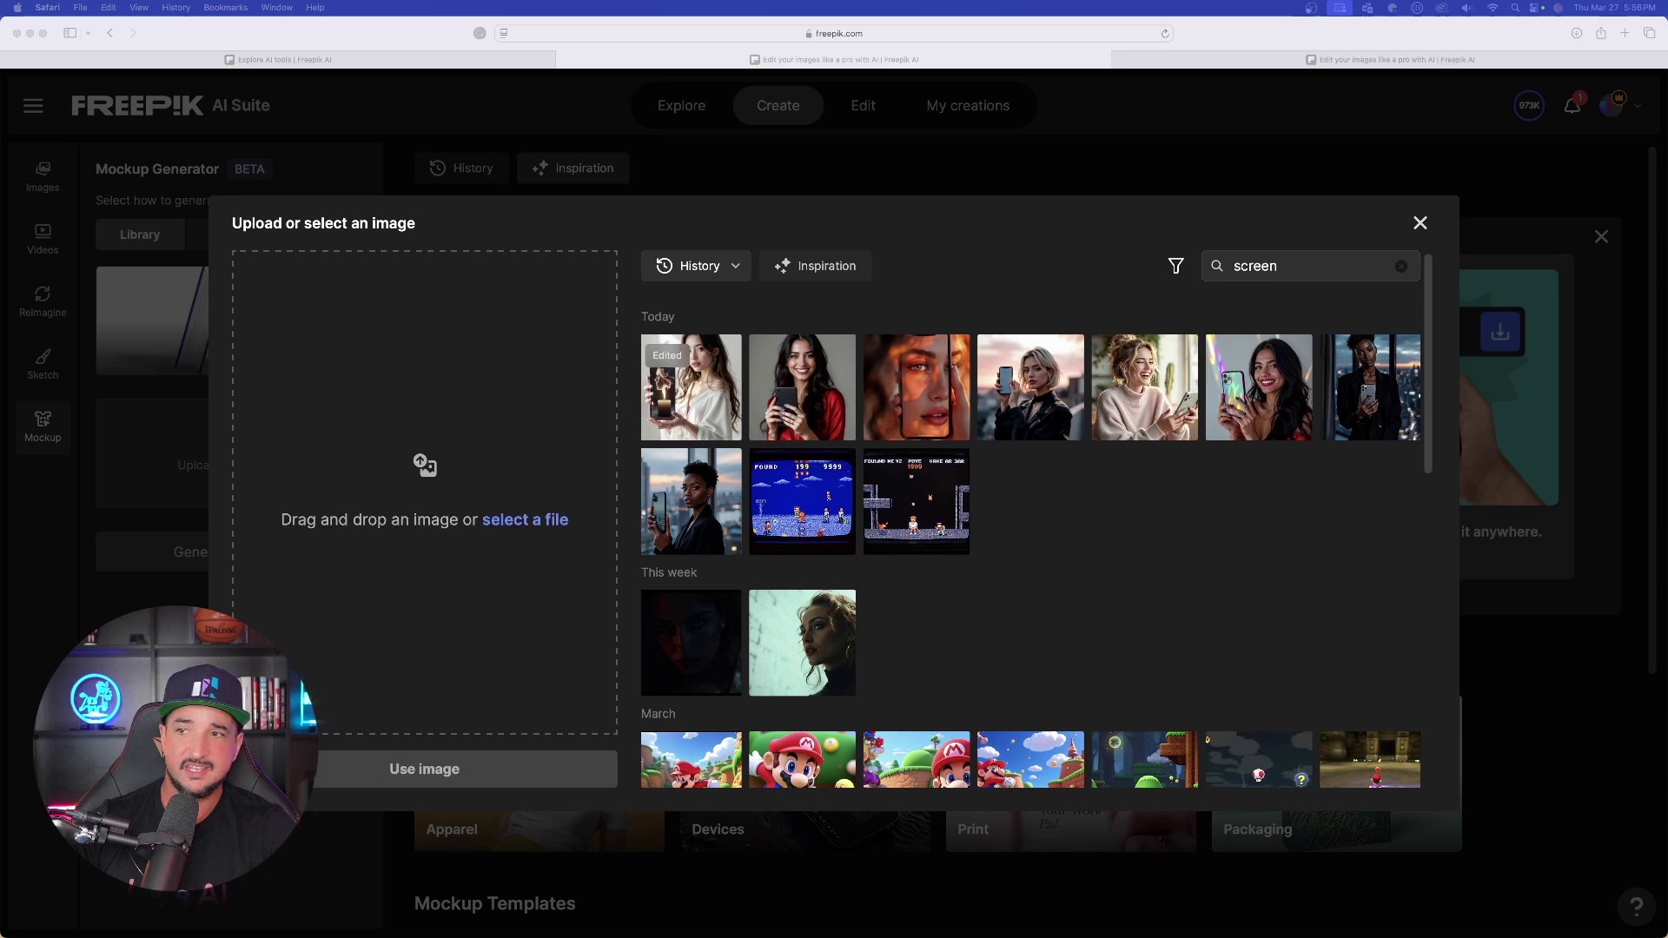
{"action": "left_click_drag", "start_coordinate": [1173, 482], "coordinate": [429, 444]}
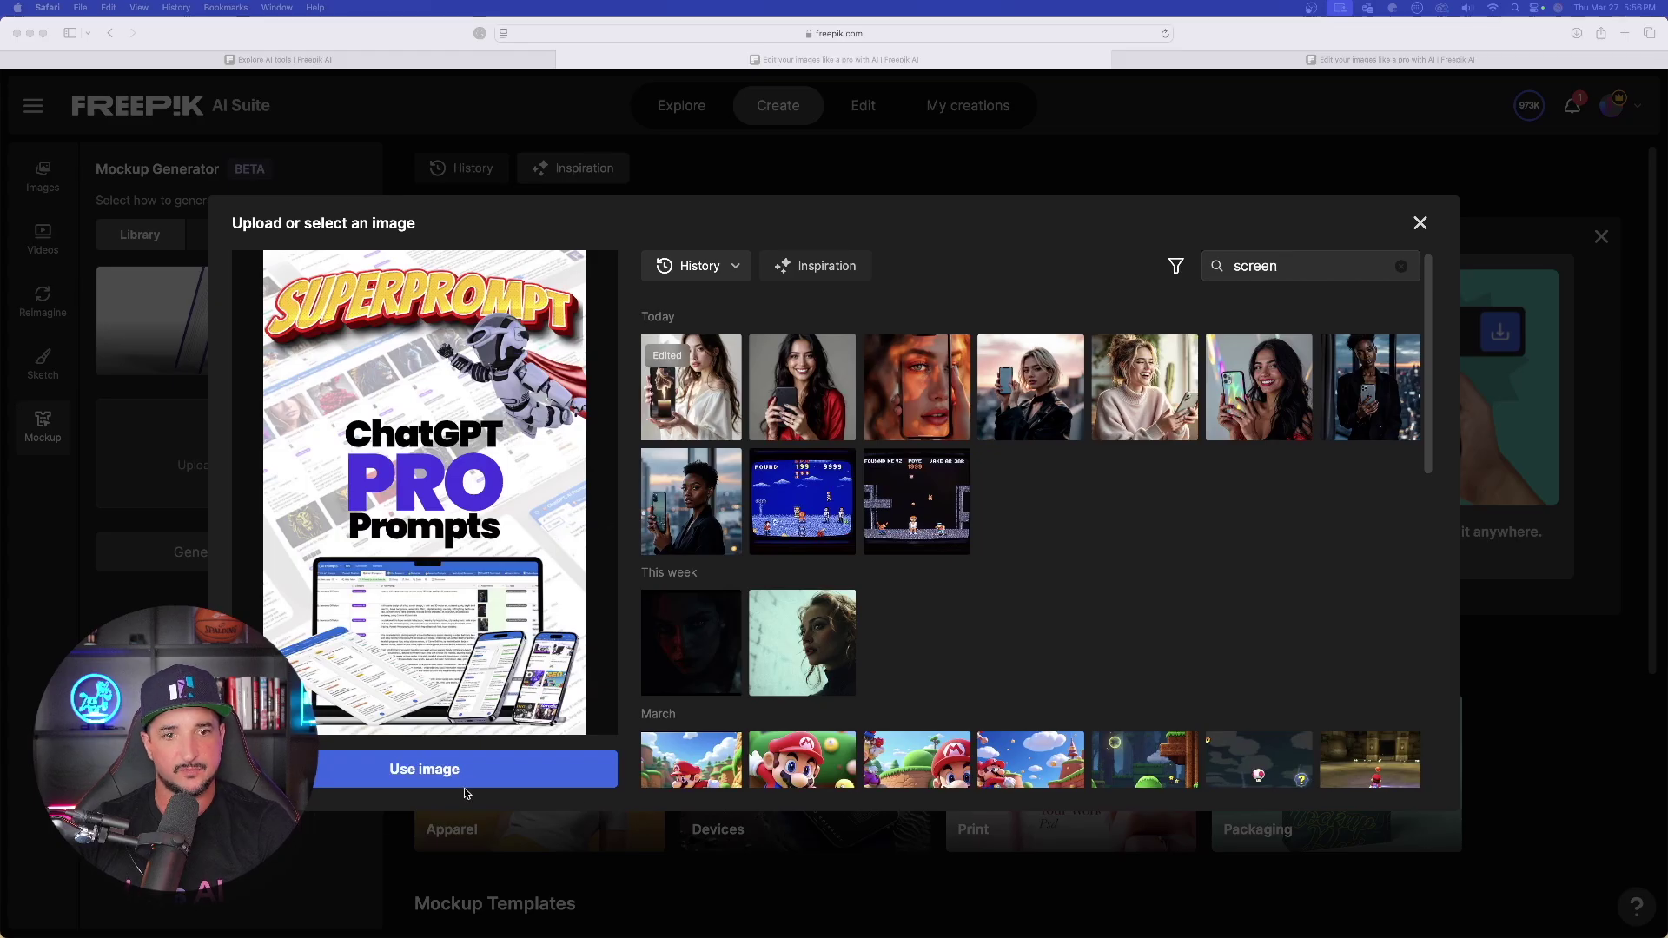
{"action": "left_click", "coordinate": [492, 769]}
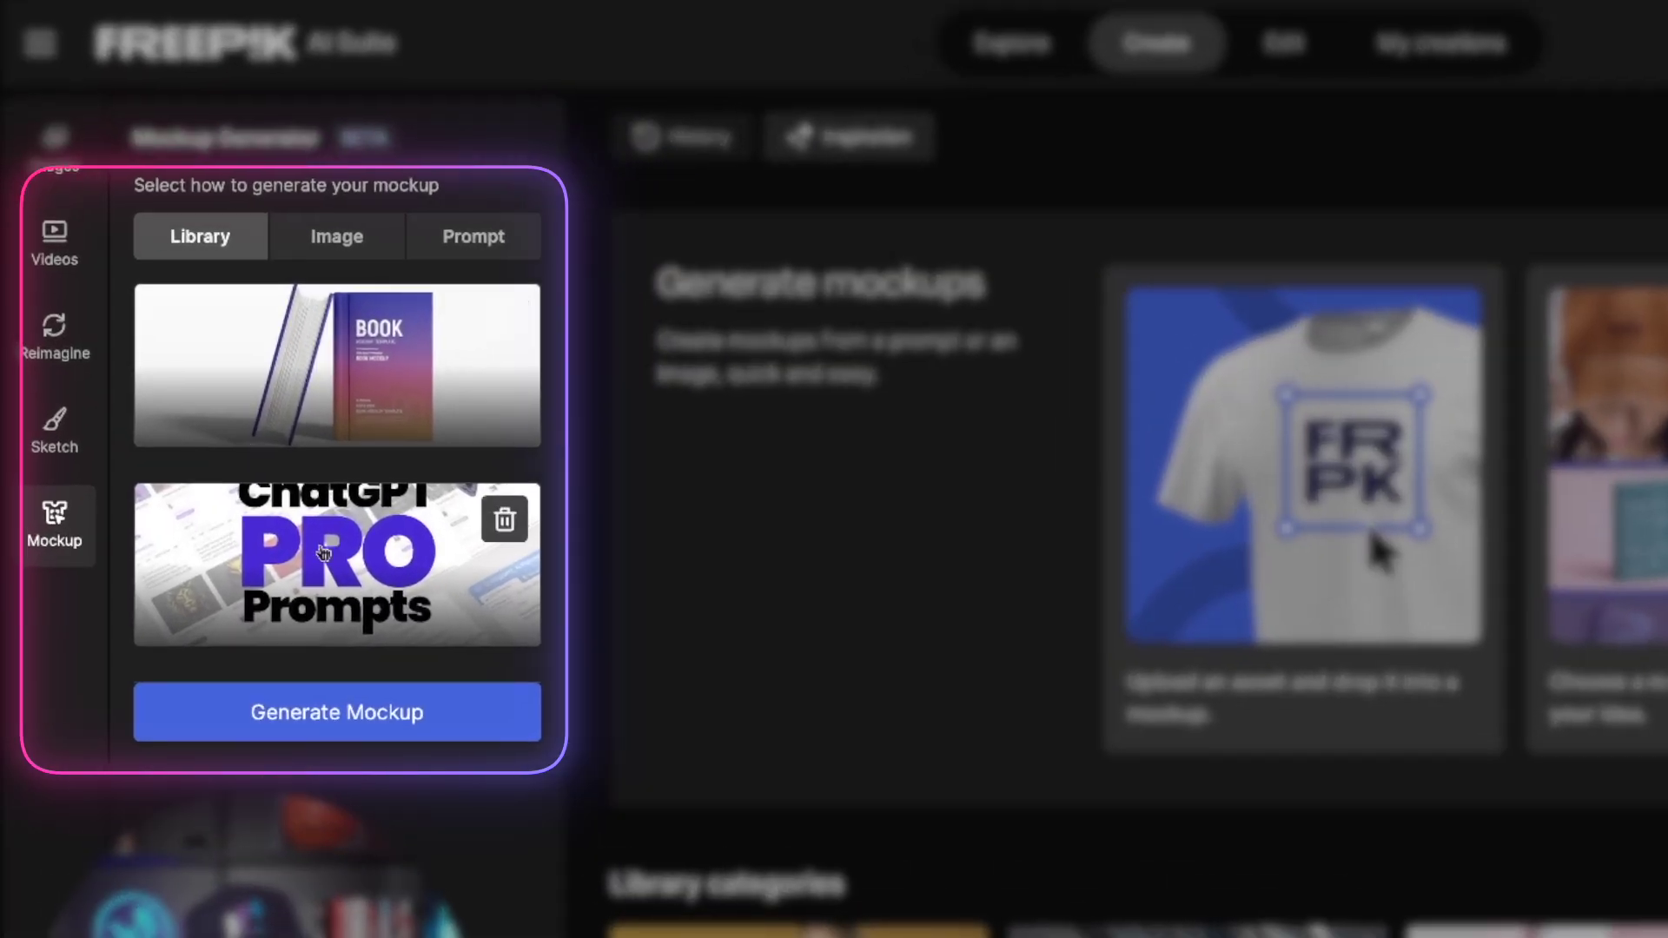
{"action": "left_click", "coordinate": [346, 688]}
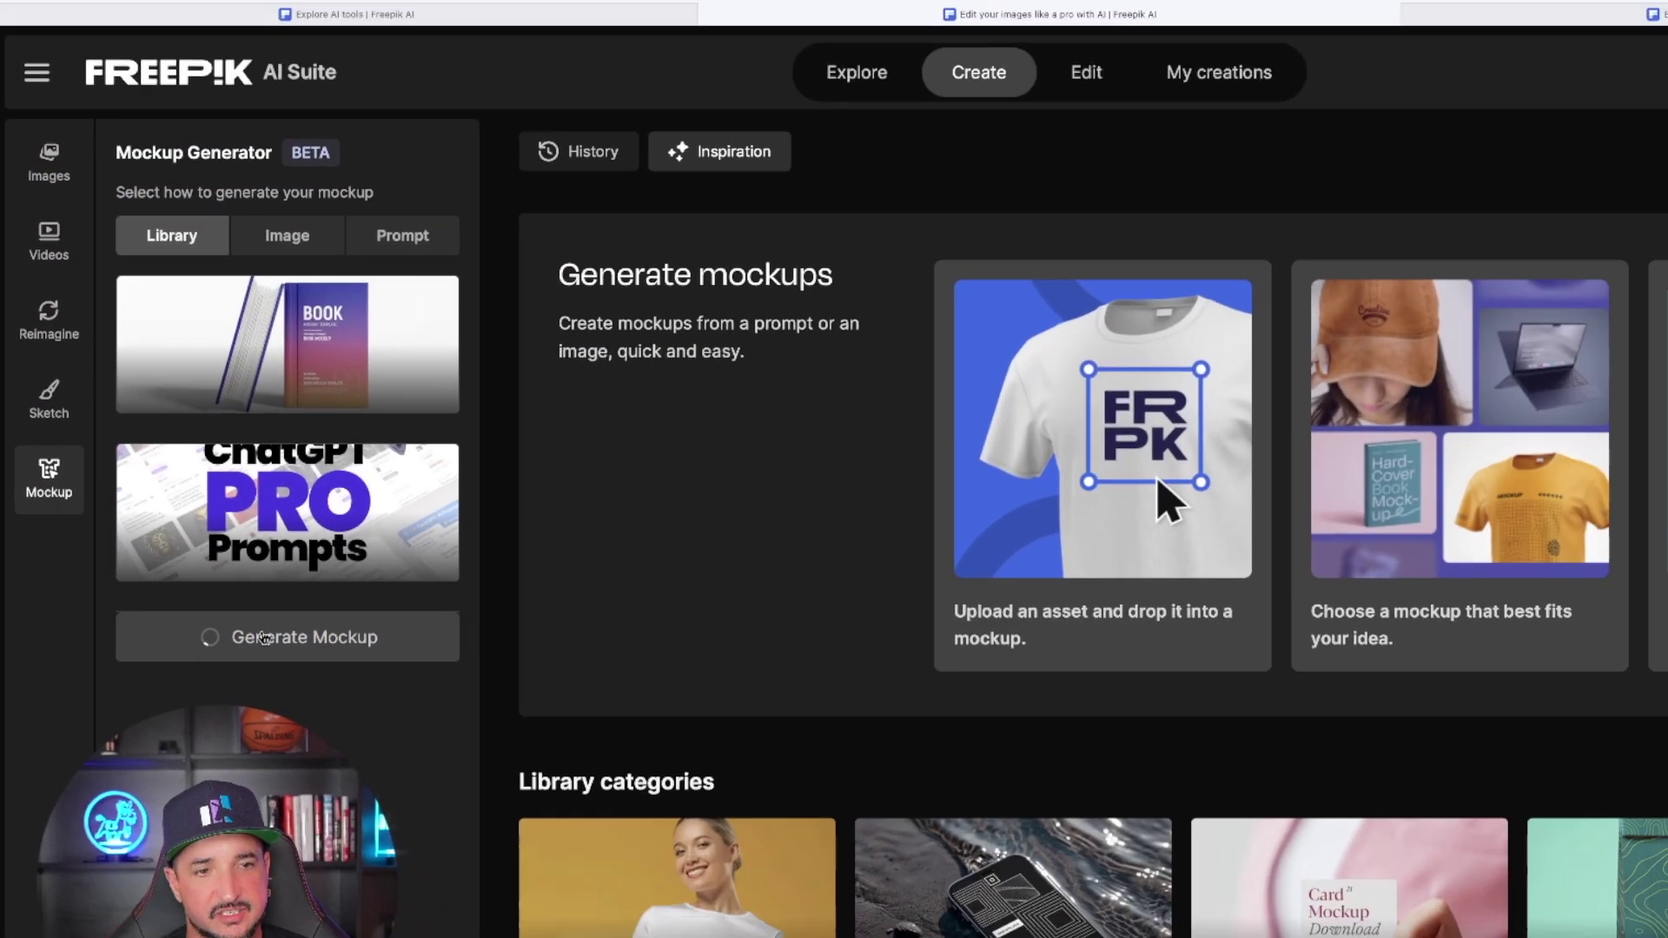